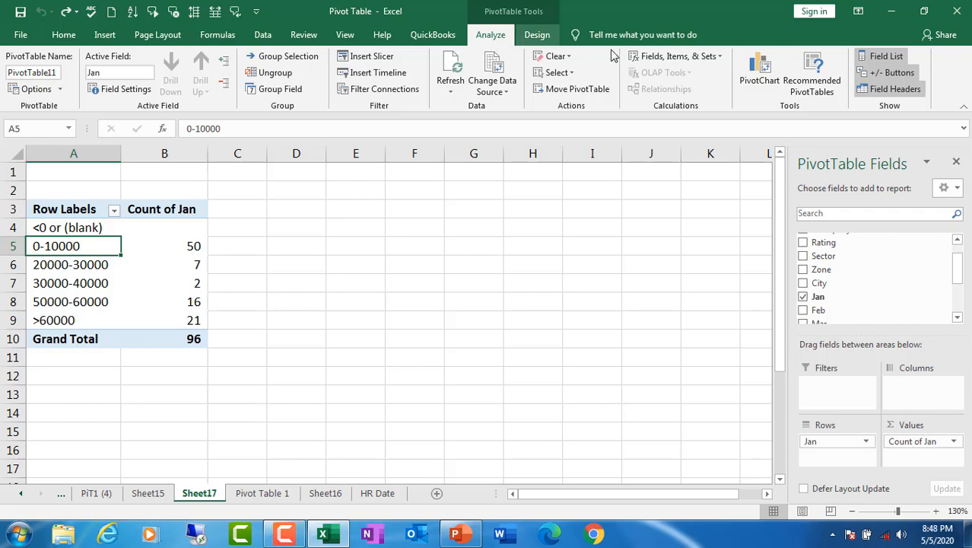
- Insert a Clustered Column pivot chart from the pivot table after previewing the line, pie, bar and area types
click(761, 73)
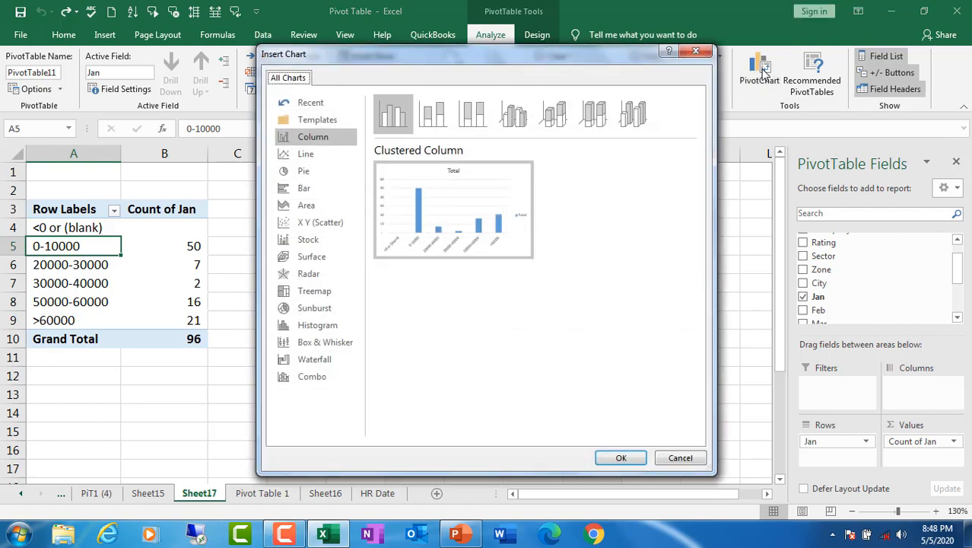
mouse_move(393, 209)
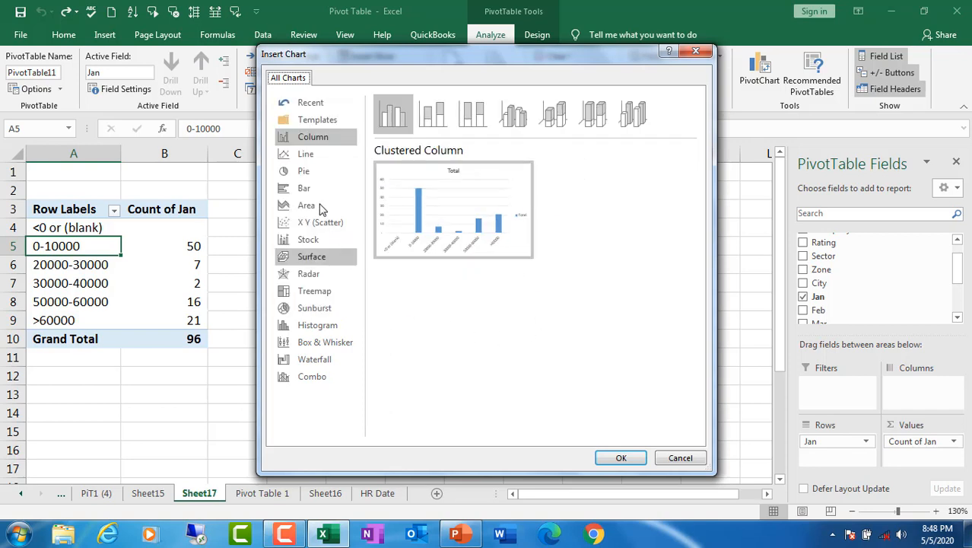
click(304, 154)
click(306, 175)
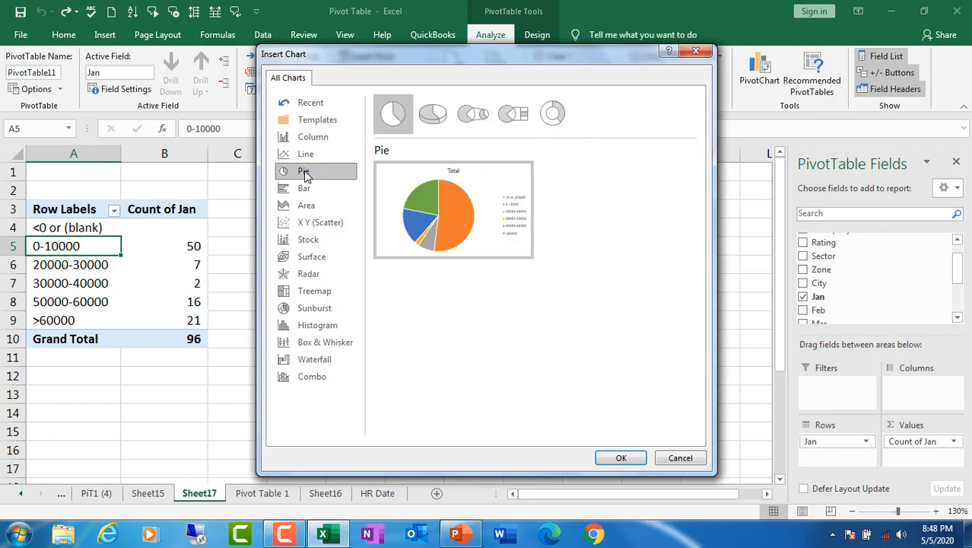
click(307, 190)
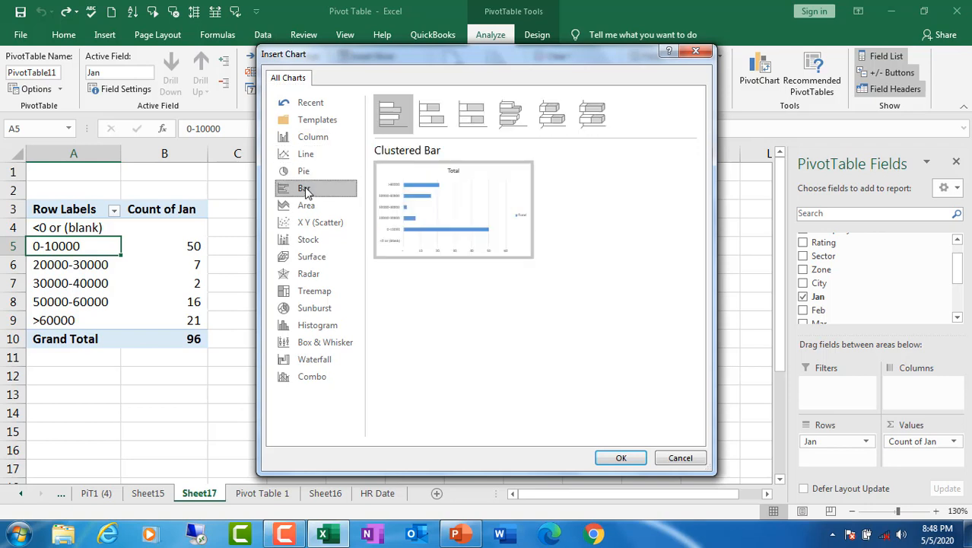
click(308, 207)
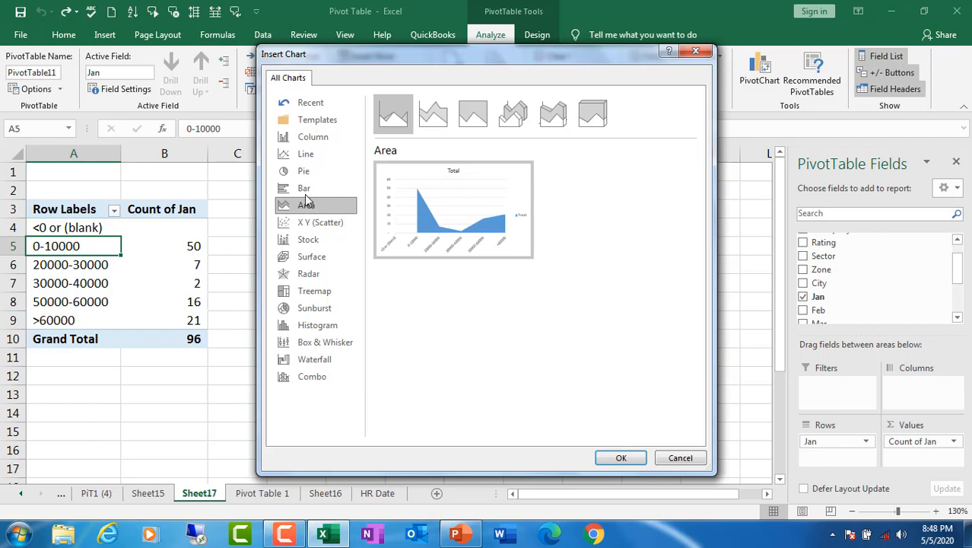
click(309, 141)
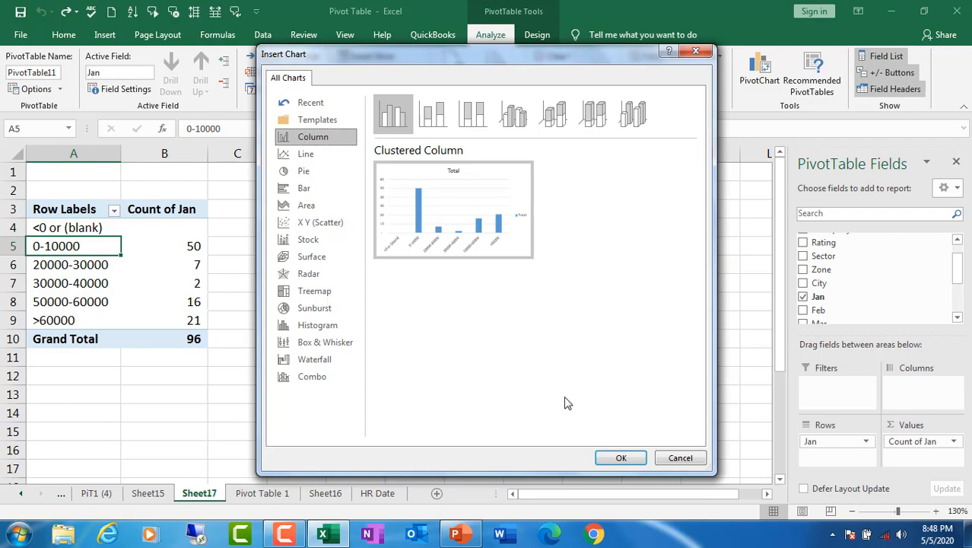
click(621, 459)
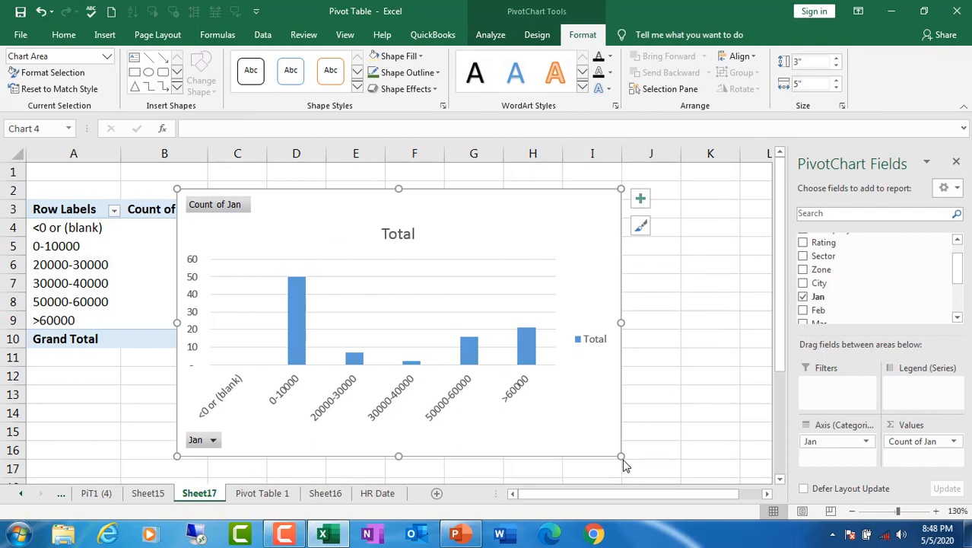
- Move the pivot chart off the pivot table so it no longer covers the Count of Jan column
drag(625, 462, 358, 339)
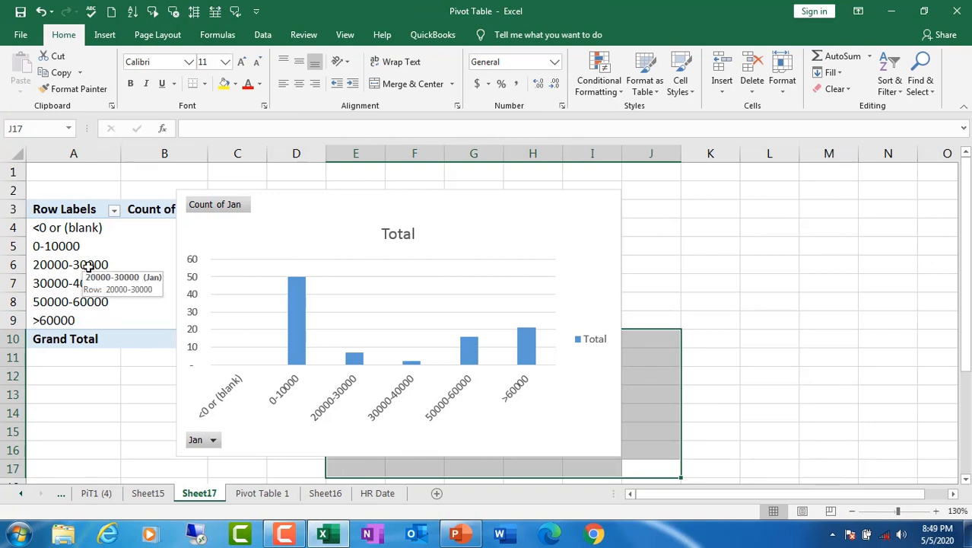
click(290, 240)
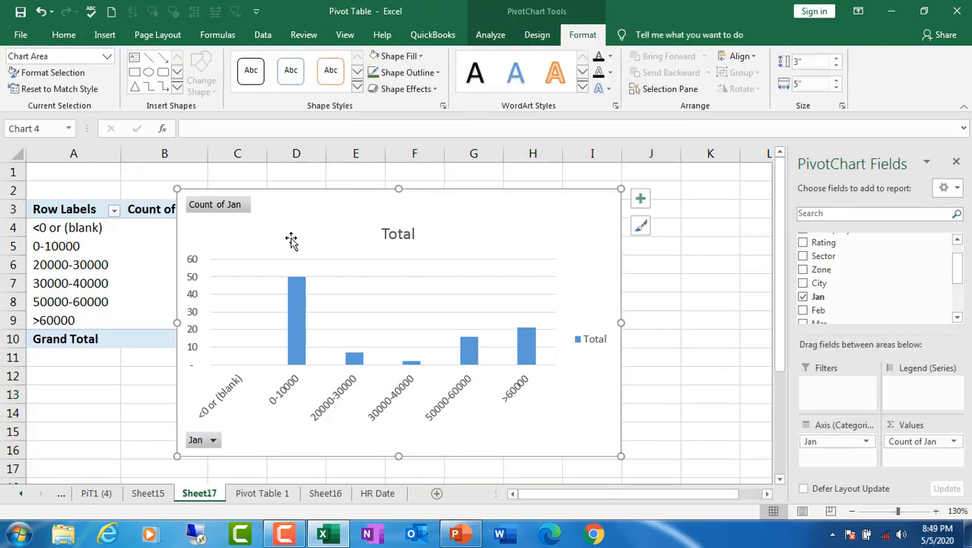
drag(291, 240, 365, 224)
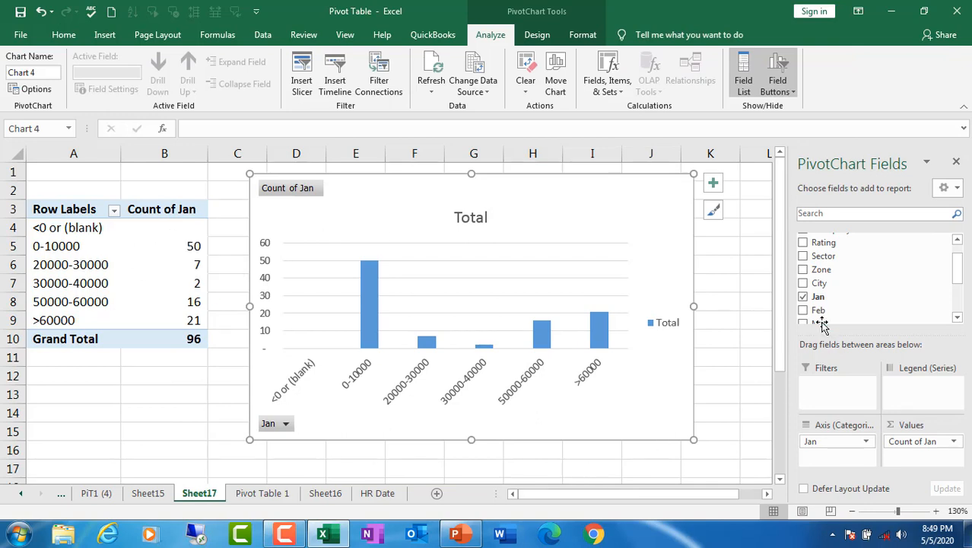
- Add the Feb field to the chart's values and move the chart clear of the Sum of Feb column
drag(807, 318, 901, 464)
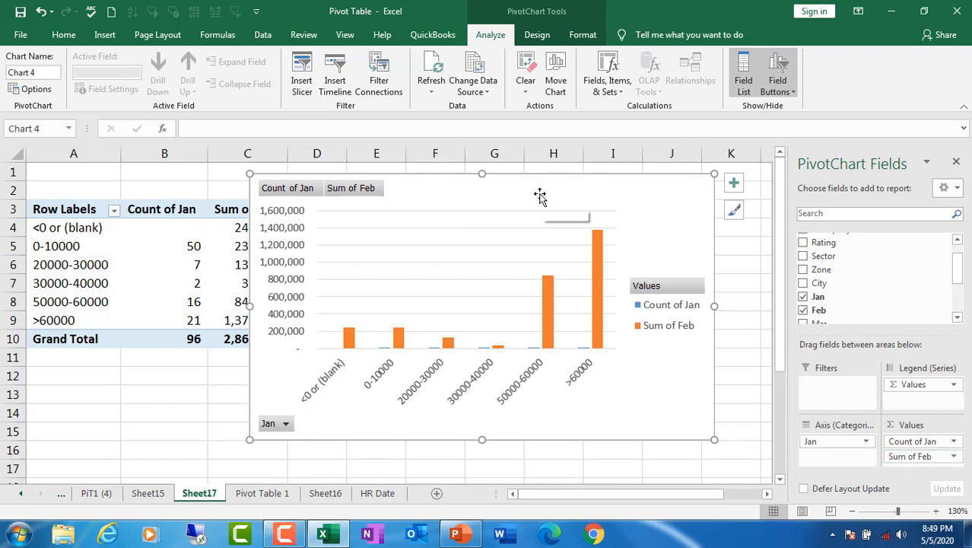
drag(540, 196, 586, 197)
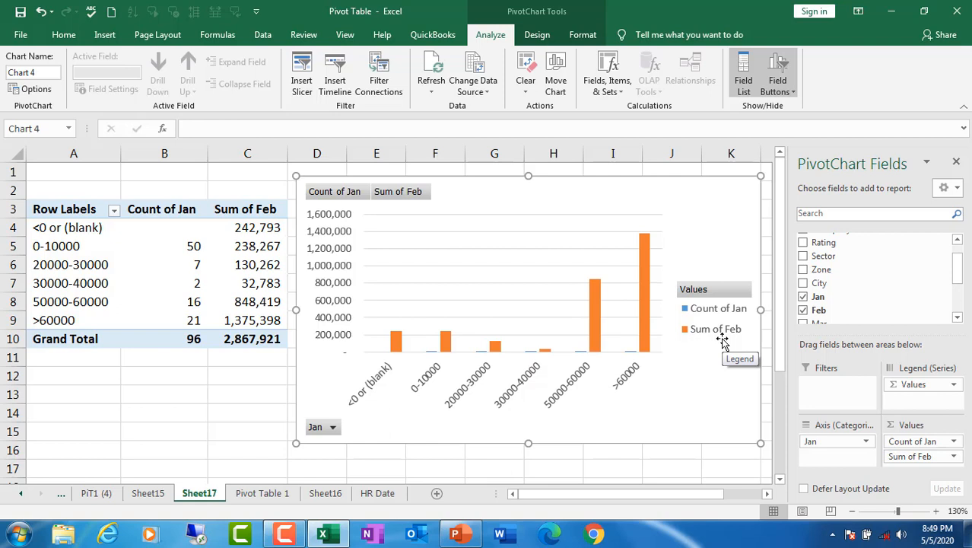
- Change the Feb value field to summarize by Count
click(954, 457)
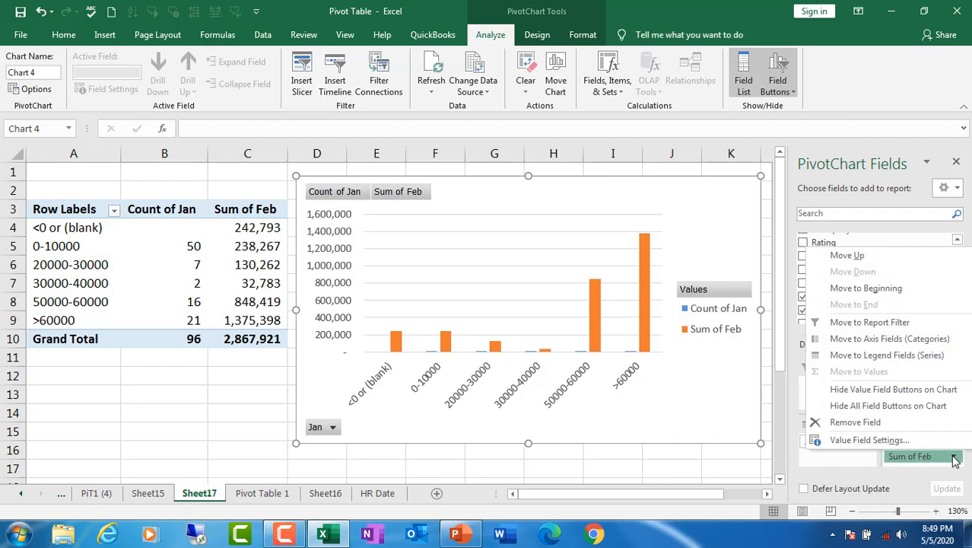
click(869, 441)
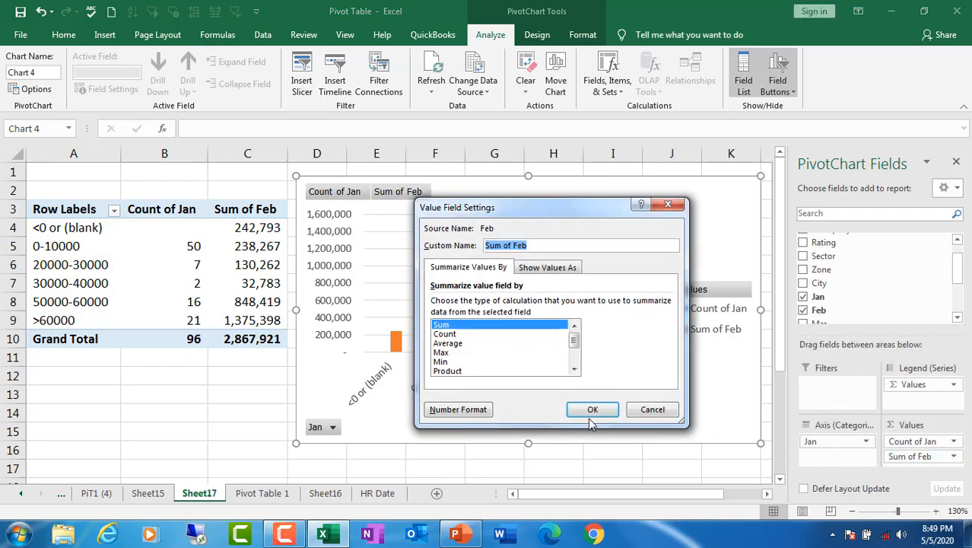
click(447, 337)
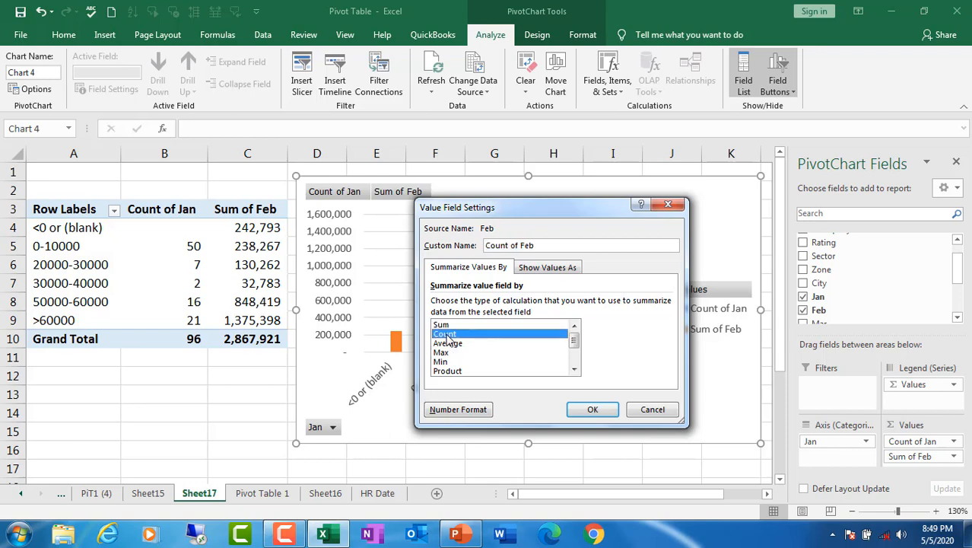
click(595, 412)
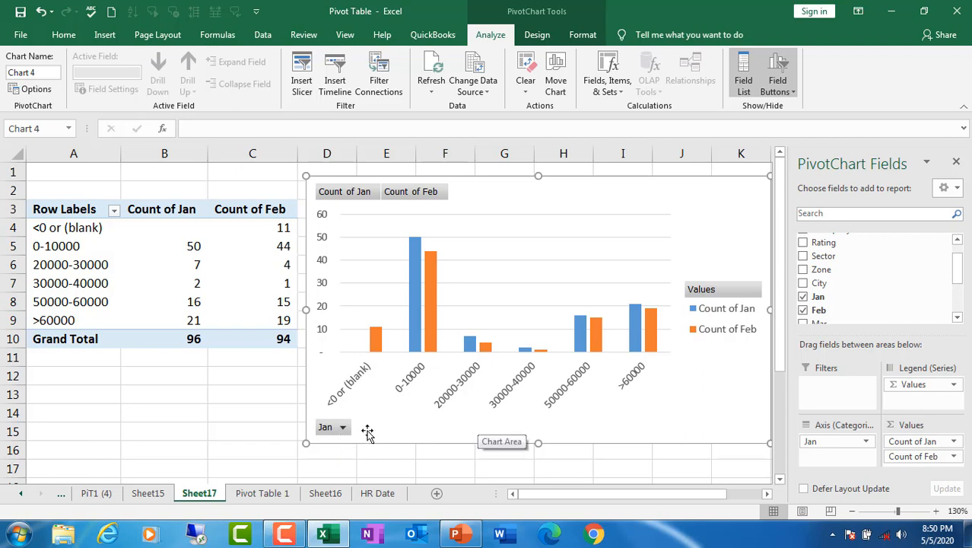
click(342, 428)
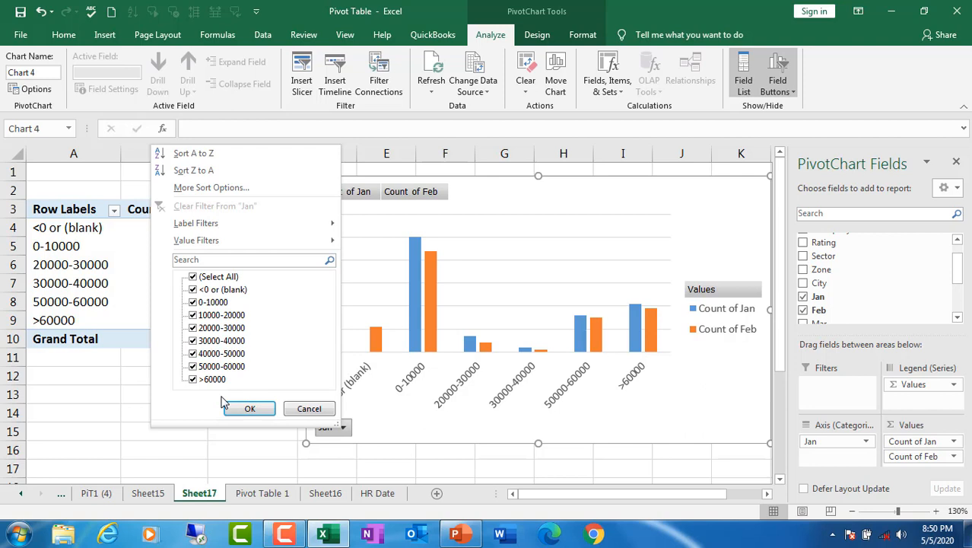
click(193, 278)
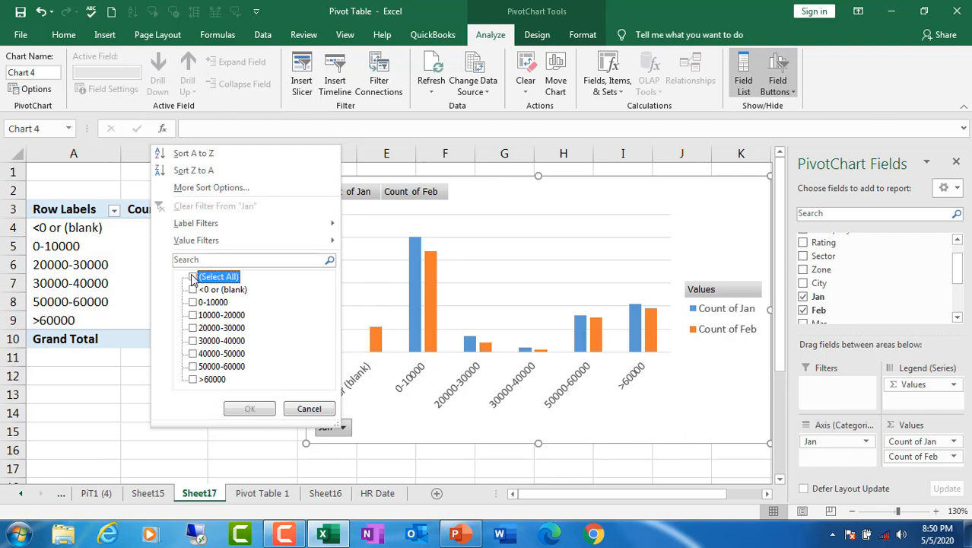
click(193, 315)
click(193, 328)
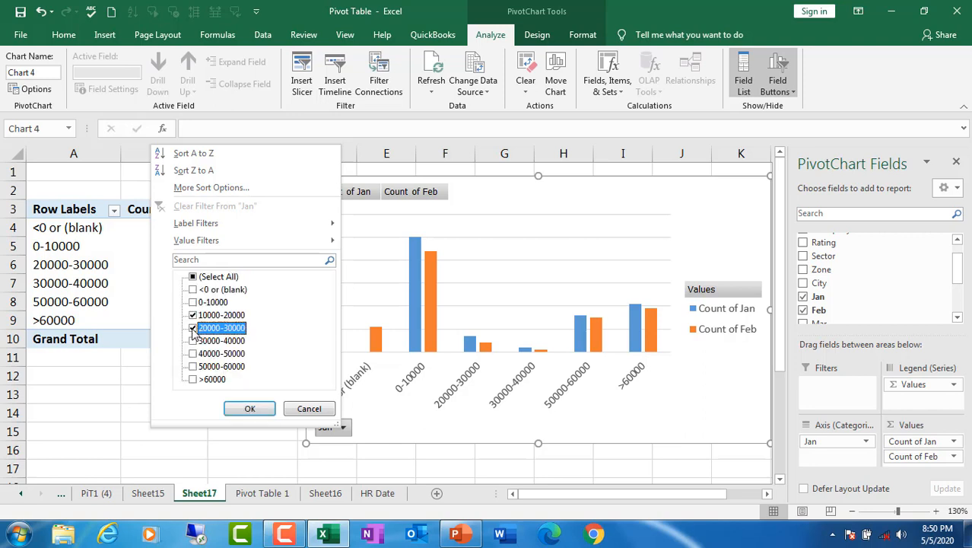
click(248, 409)
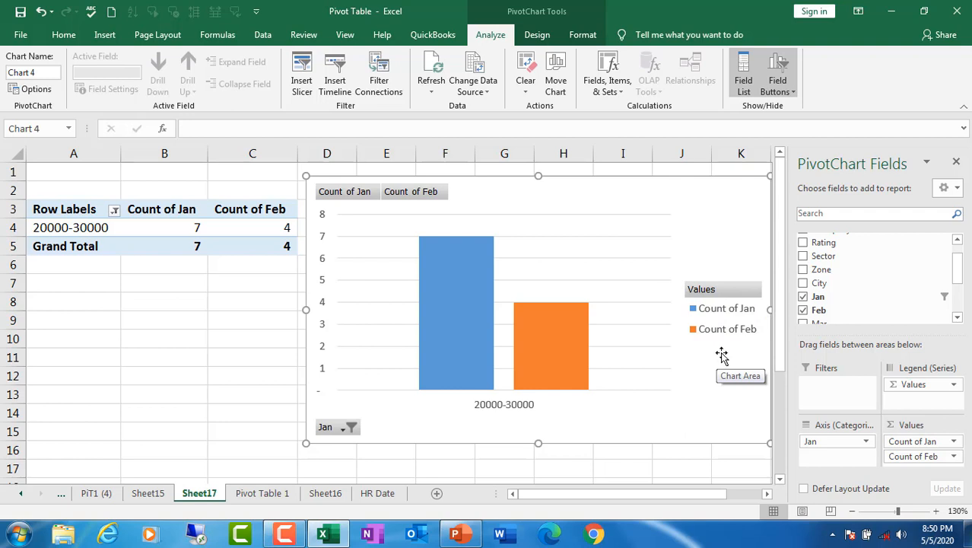
- Restore all Jan categories in the chart's filter
click(350, 428)
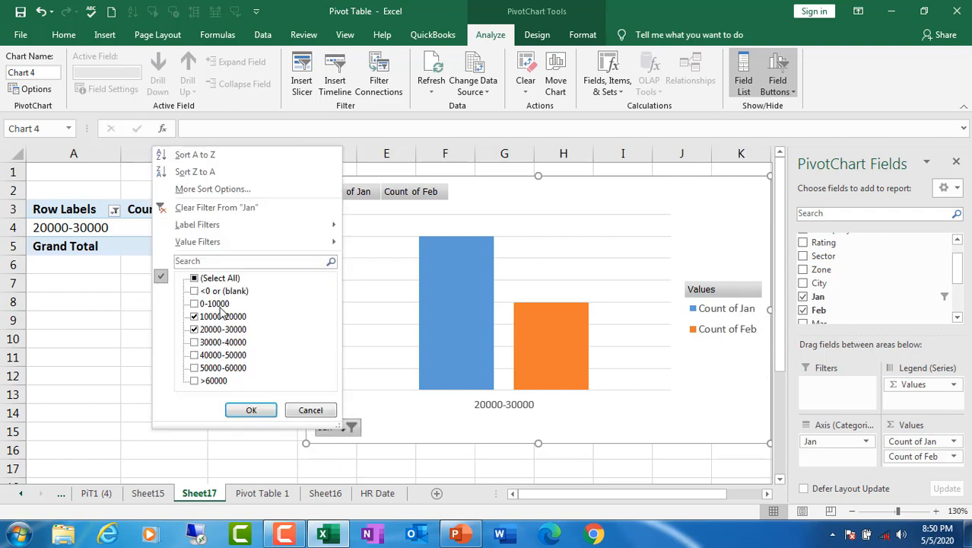
click(196, 279)
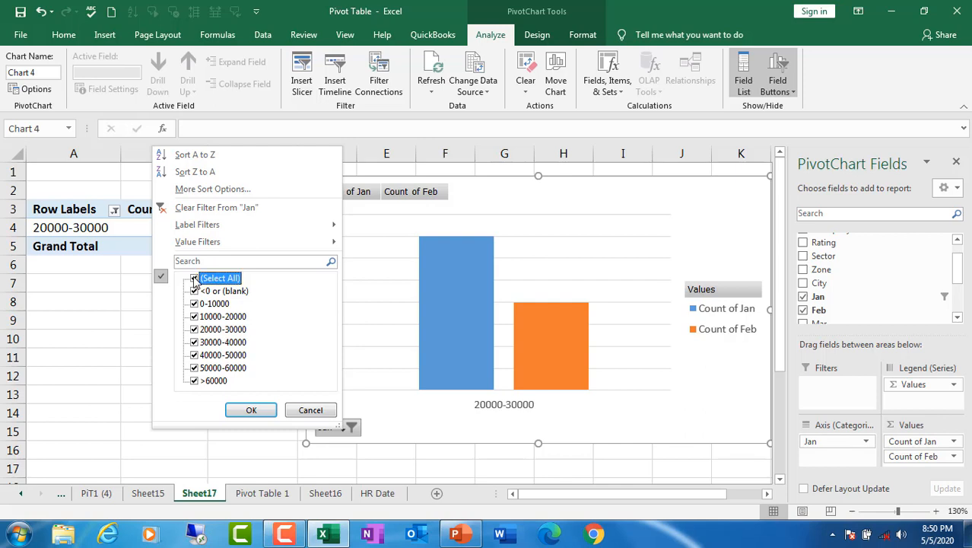
click(249, 410)
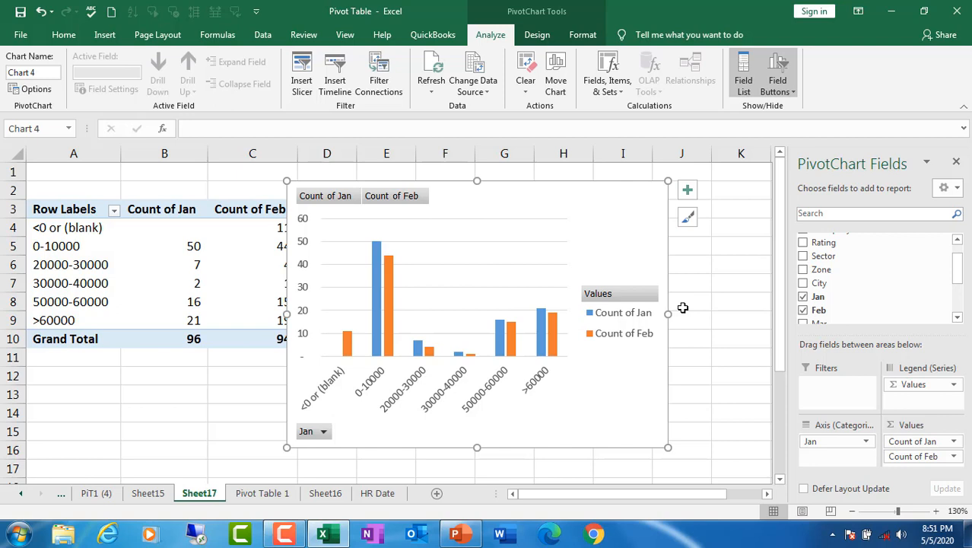
- Hide the pivot chart's axes through its chart elements
click(688, 192)
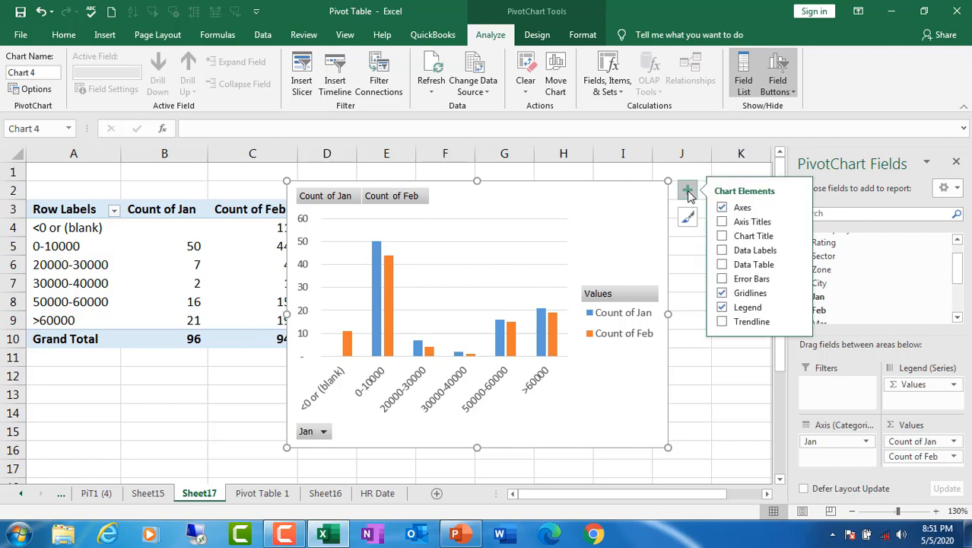
click(689, 194)
click(688, 195)
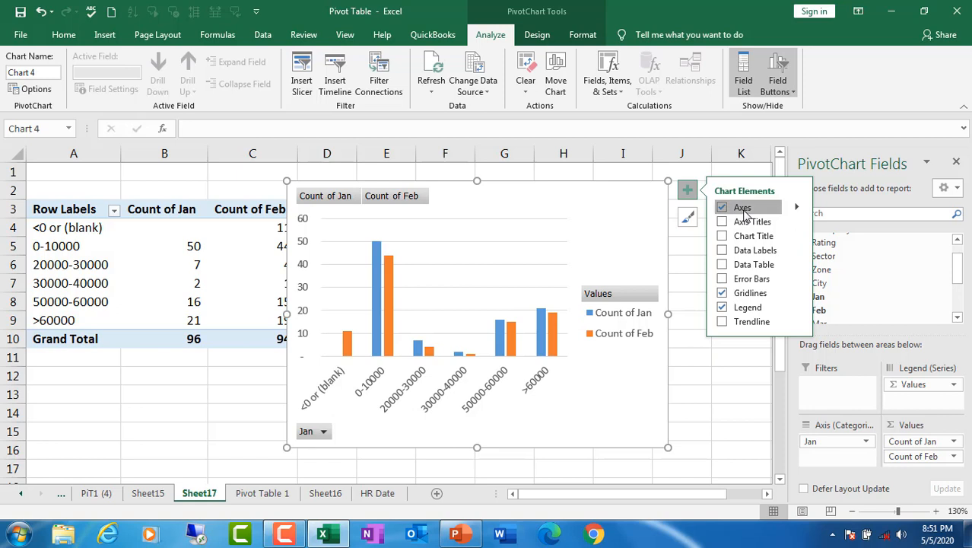
click(744, 212)
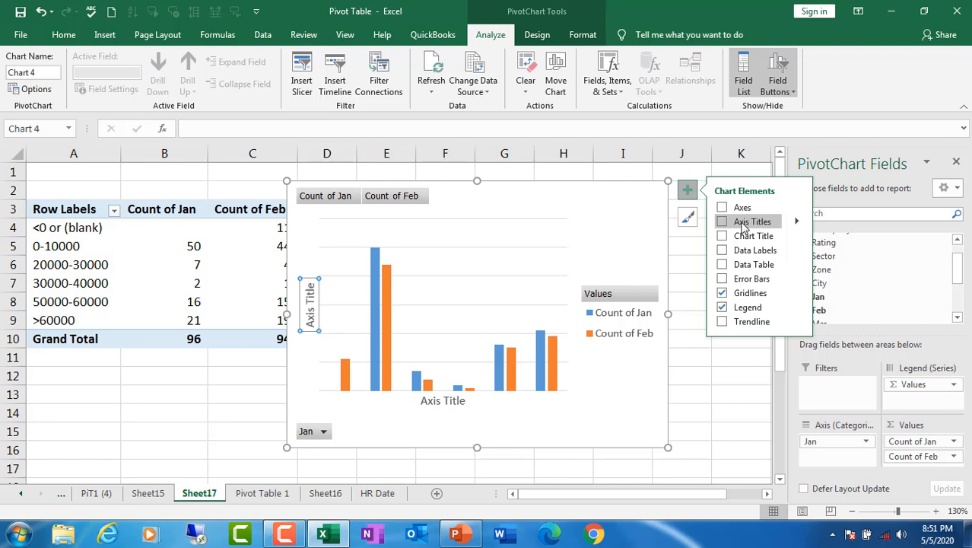
- Try axis titles on the pivot chart, remove them again and look at their horizontal and vertical options
click(723, 222)
click(722, 222)
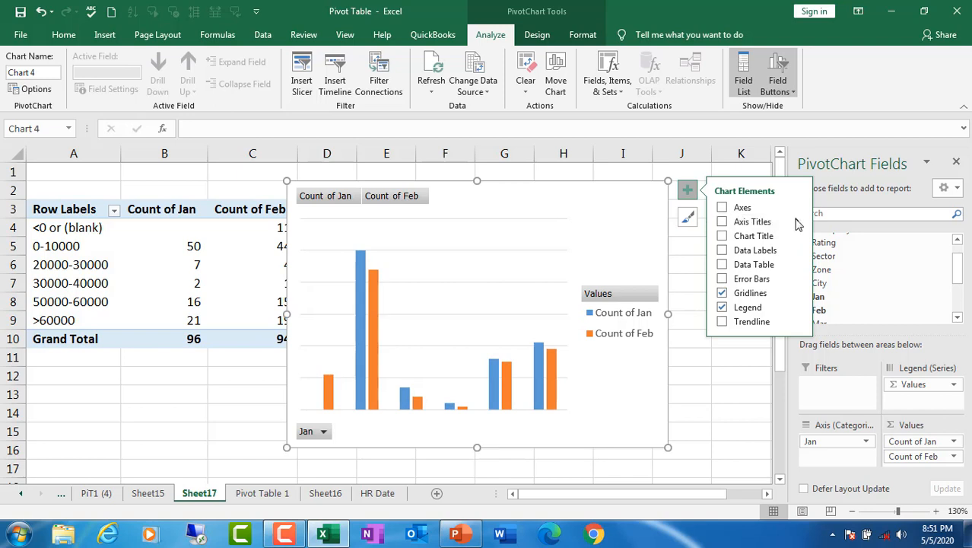
mouse_move(798, 225)
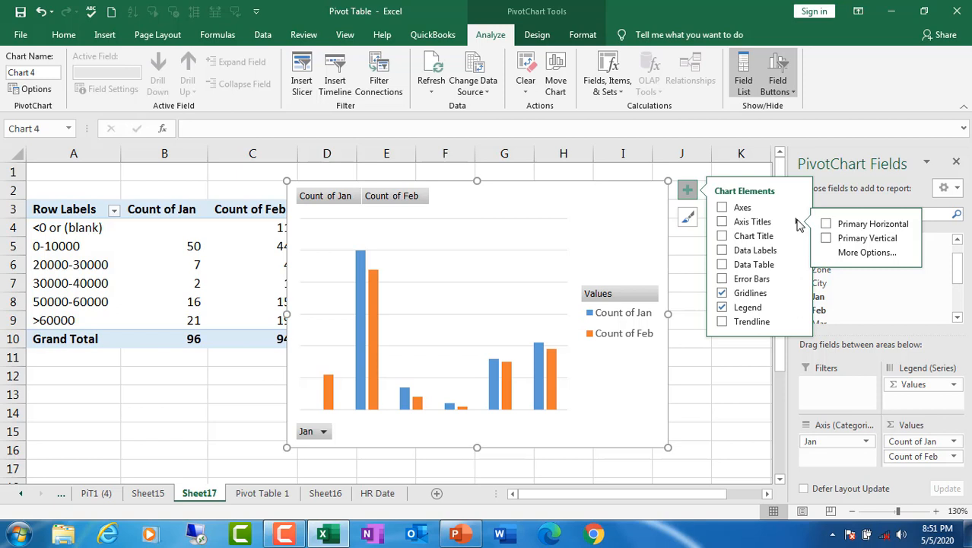
- Add data labels to the chart columns and position them at Outside End
click(722, 252)
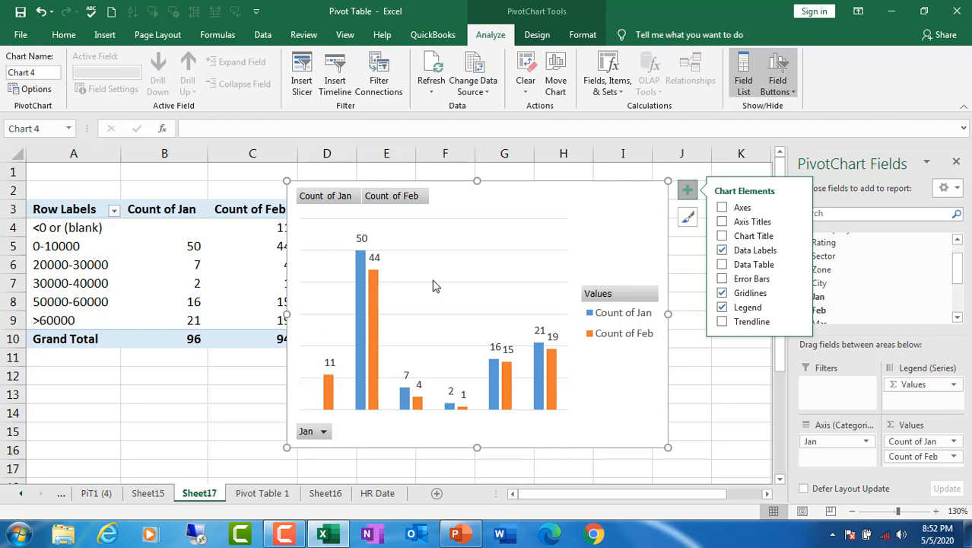
click(797, 250)
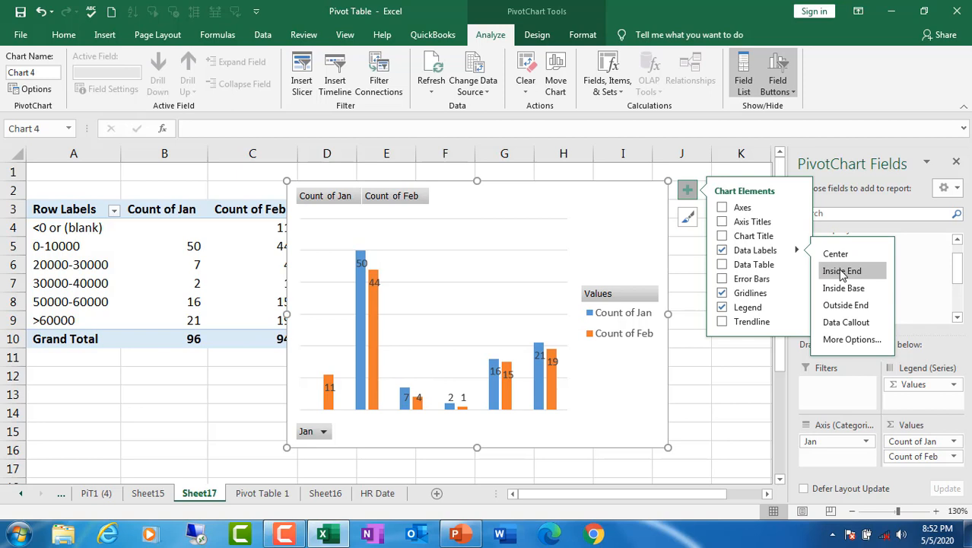
click(846, 305)
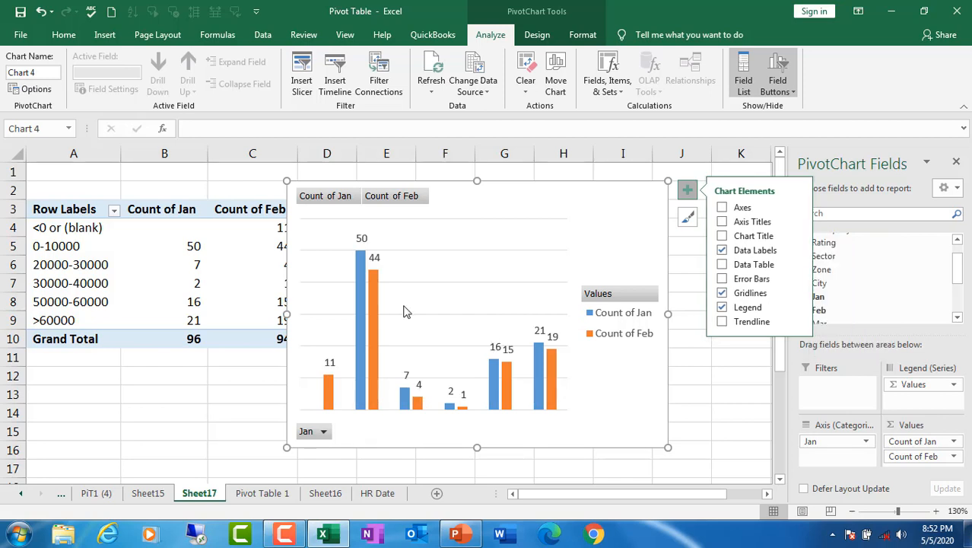
- Add a trendline based on the Count of Jan series and widen the chart toward the pivot table
click(722, 322)
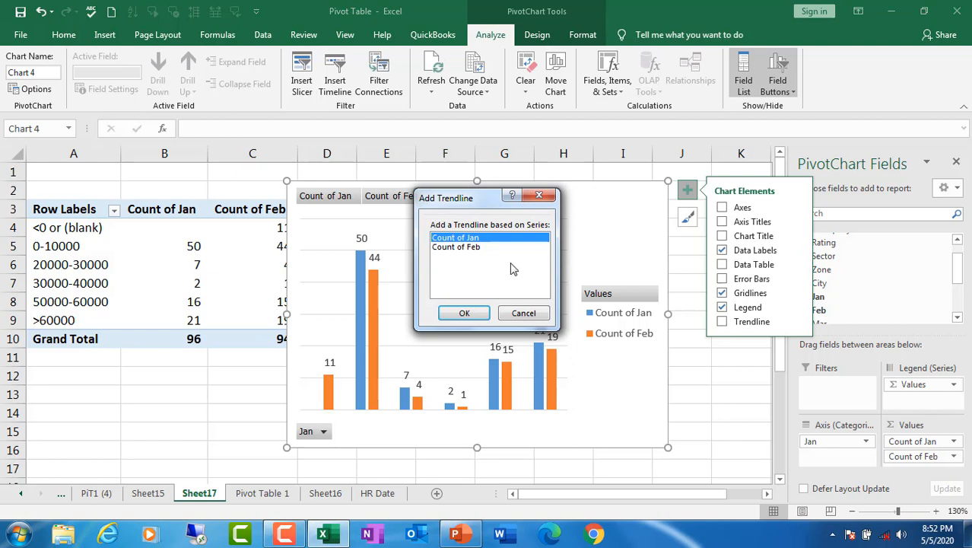
click(463, 316)
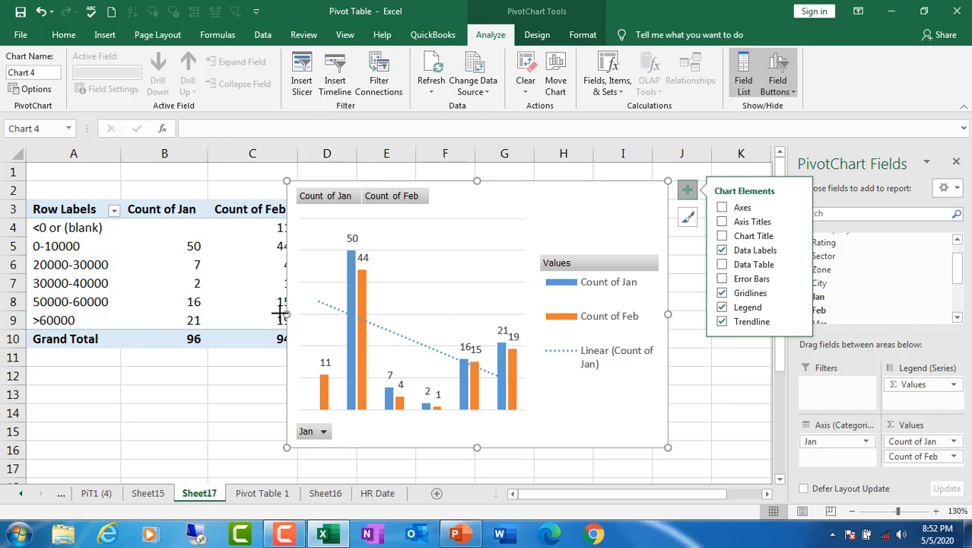
drag(282, 314, 224, 314)
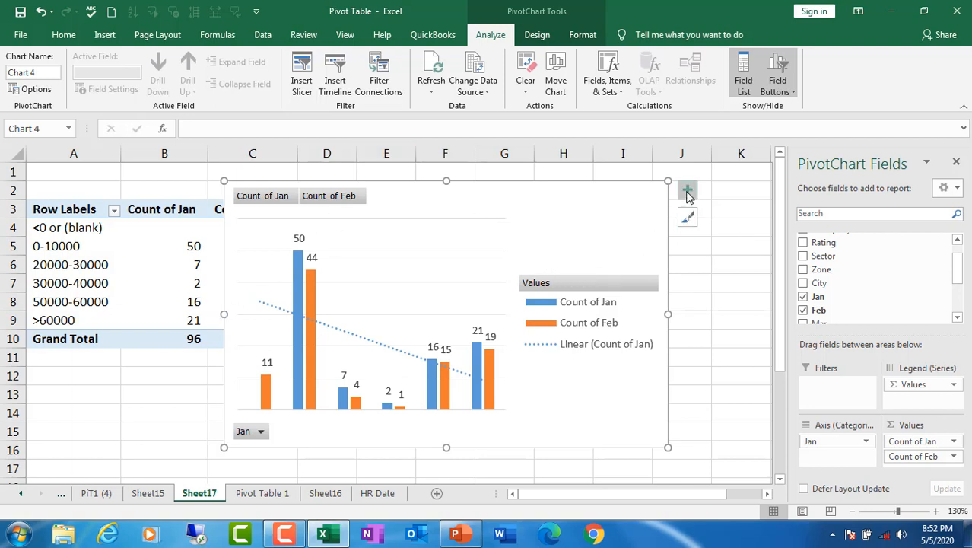
- Try several chart styles on the pivot chart and apply the white one with unfilled, outlined columns
click(688, 218)
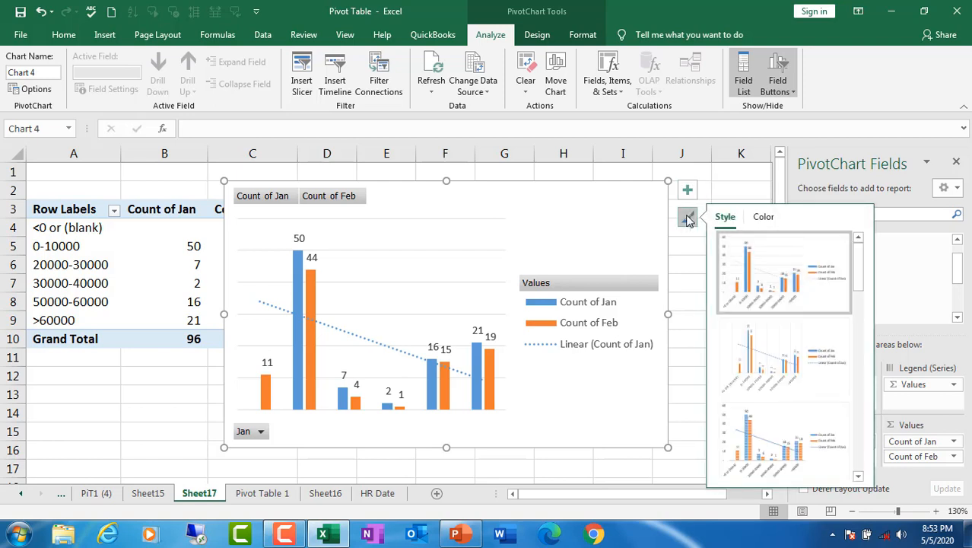
click(788, 350)
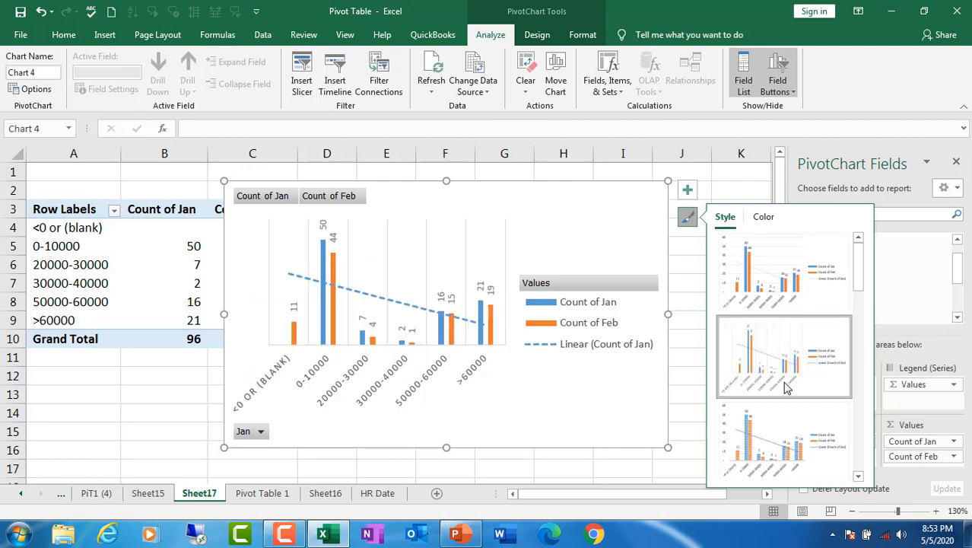
click(775, 445)
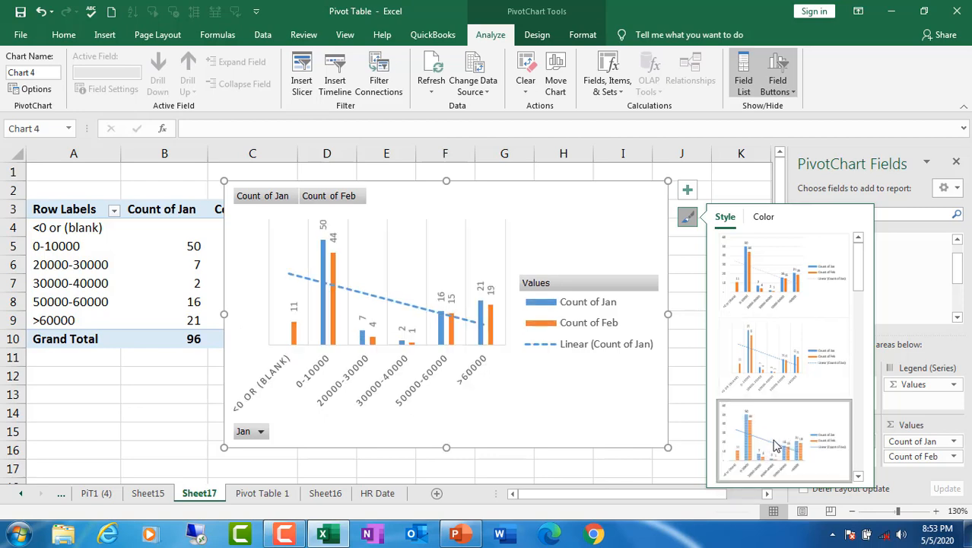
click(858, 478)
click(858, 478)
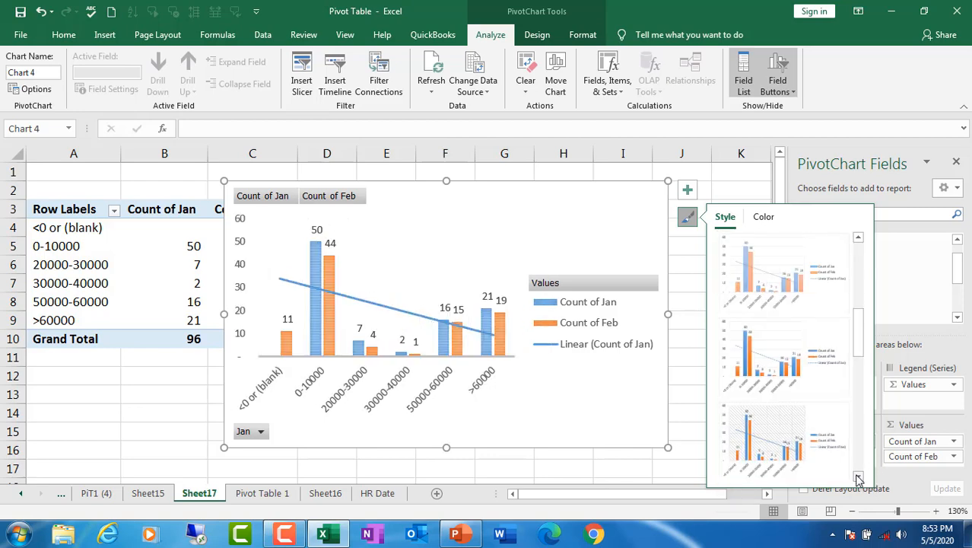
click(858, 478)
click(858, 477)
click(858, 478)
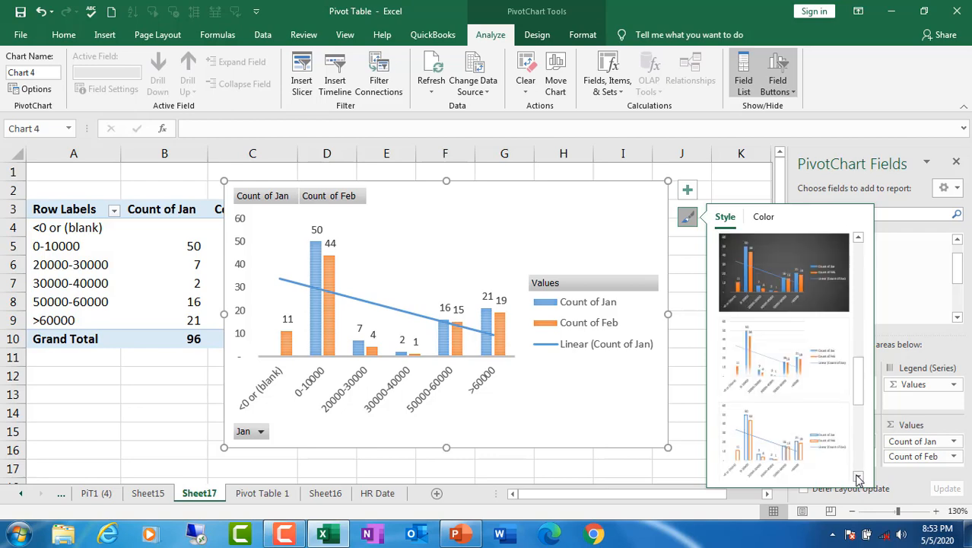
click(770, 445)
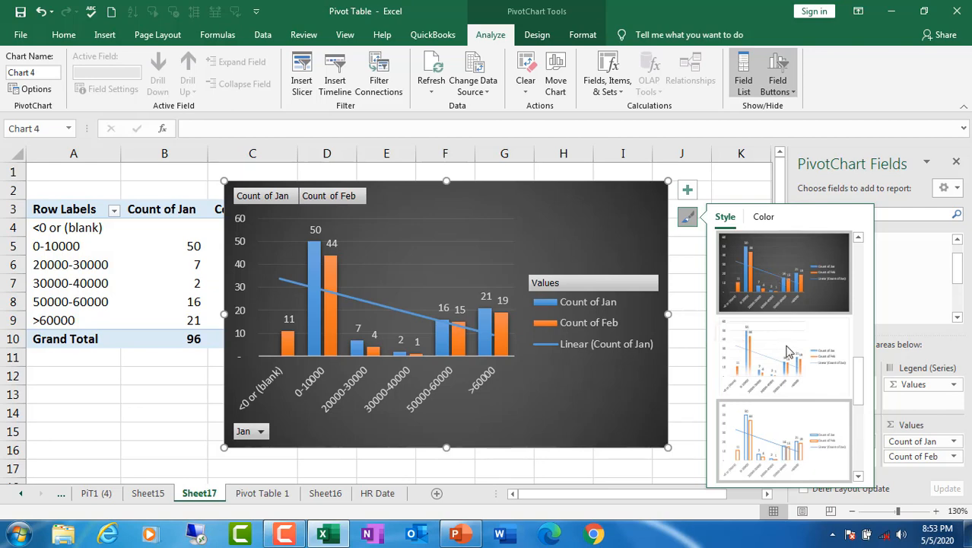
click(806, 454)
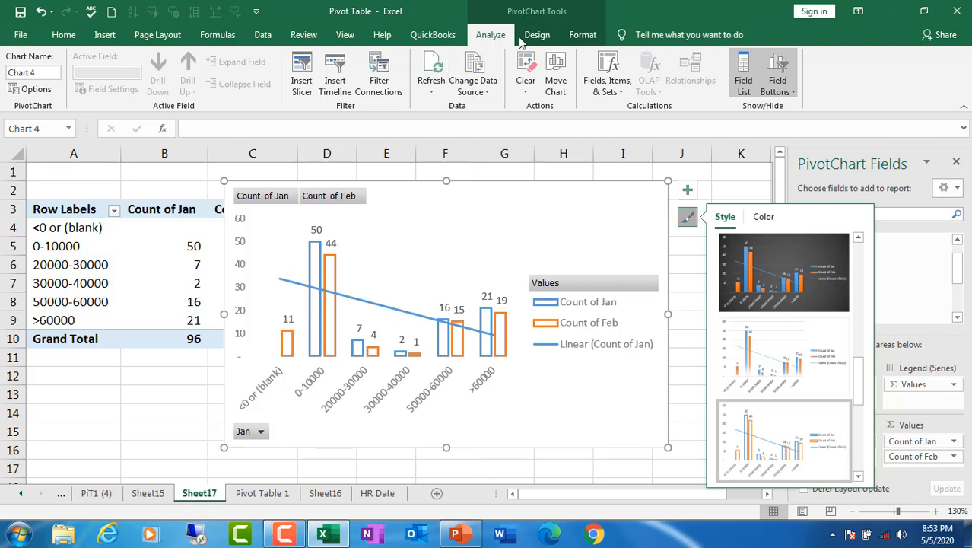
- Fill the pivot chart's background with the lightest gold theme color
click(582, 35)
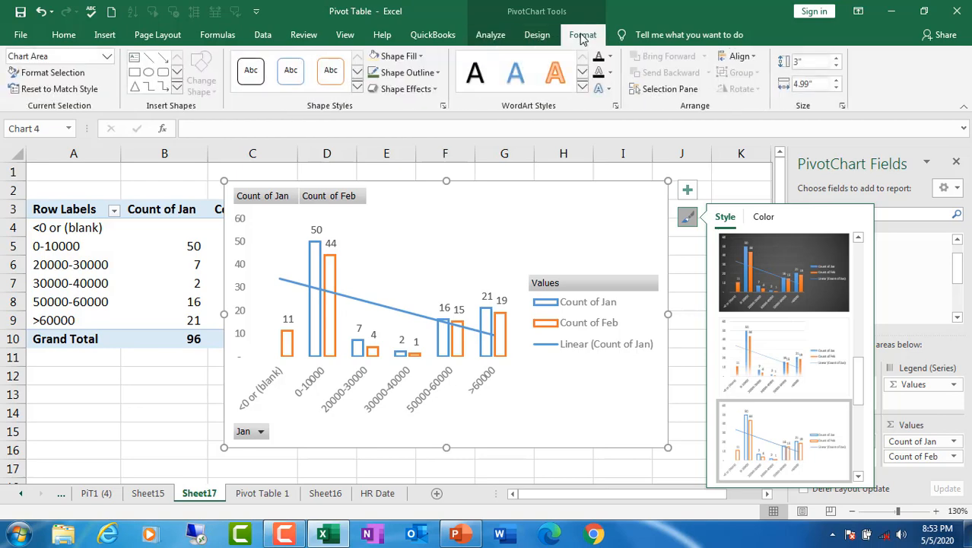
click(420, 60)
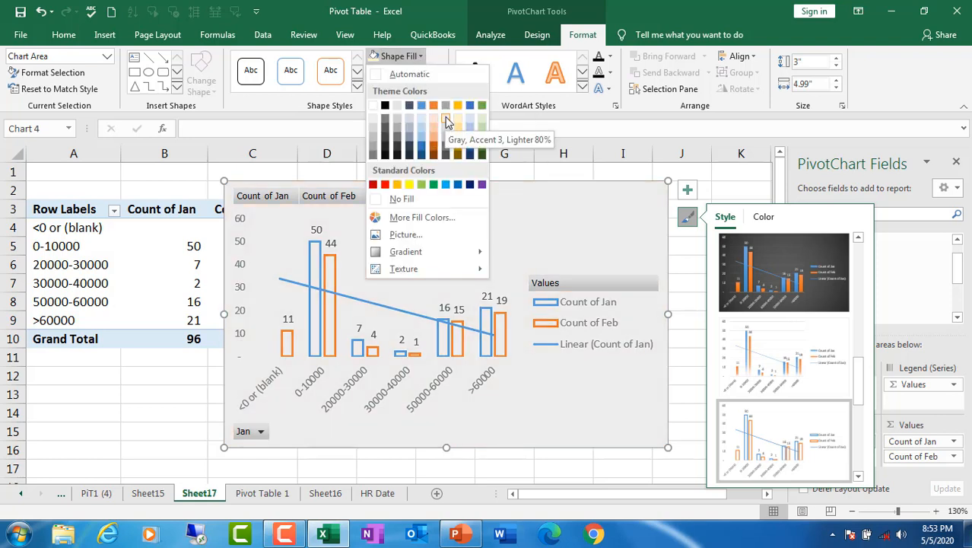
click(459, 120)
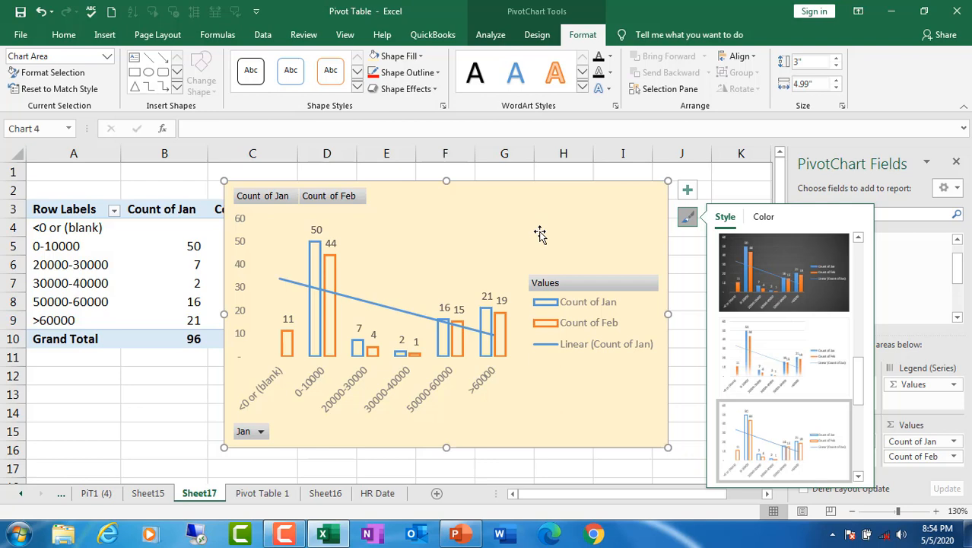
- From the data on the Pivot Table 1 sheet, range A2:M111, create a combined PivotChart and PivotTable on a new worksheet
key(ctrl+Page_Down)
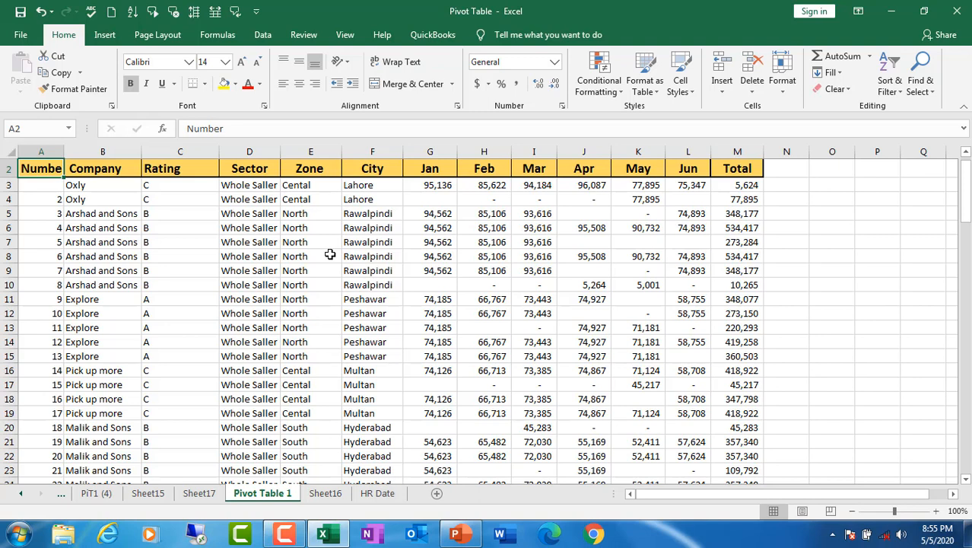
click(104, 36)
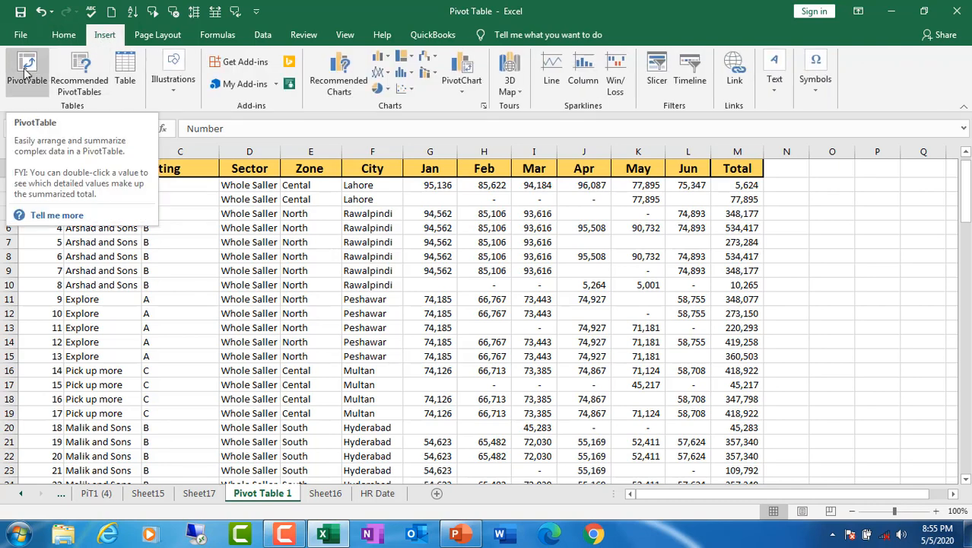
click(463, 91)
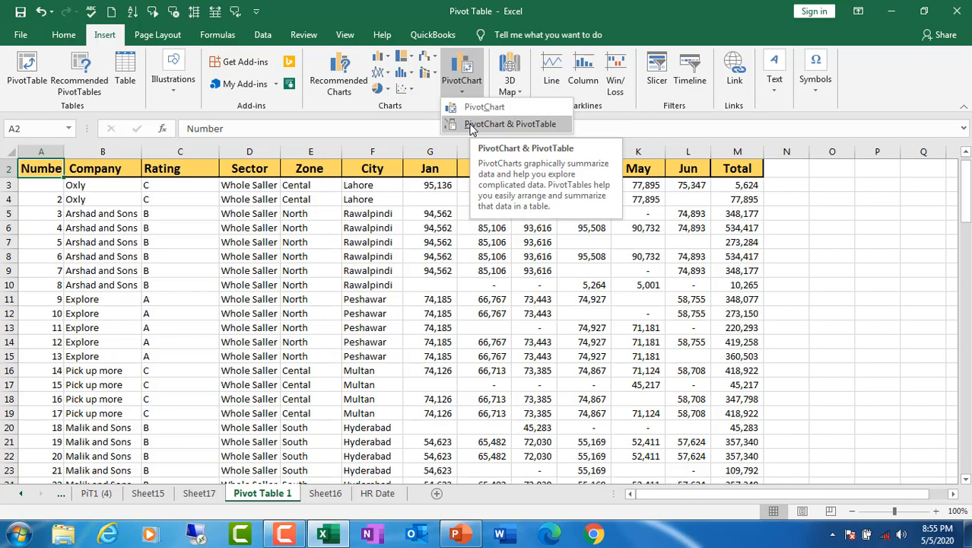
click(470, 124)
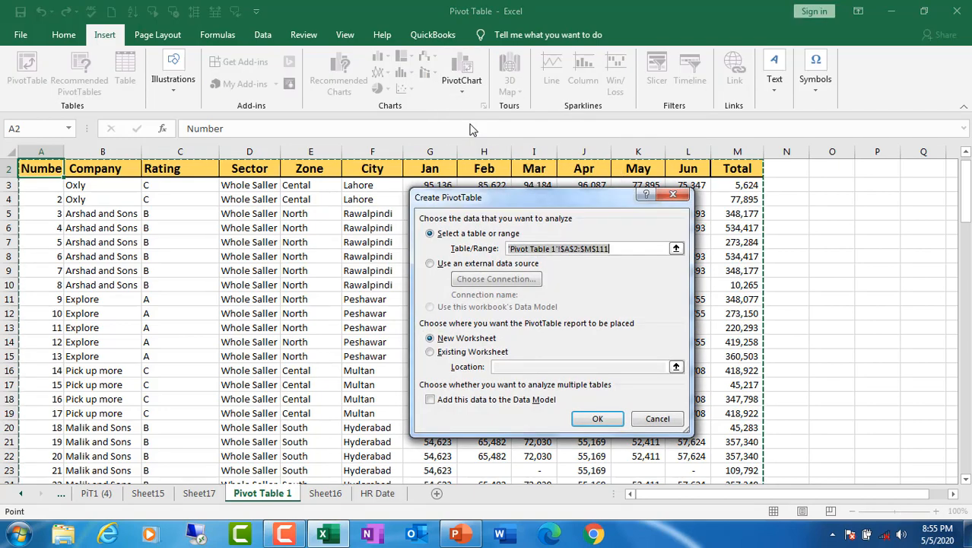
click(598, 419)
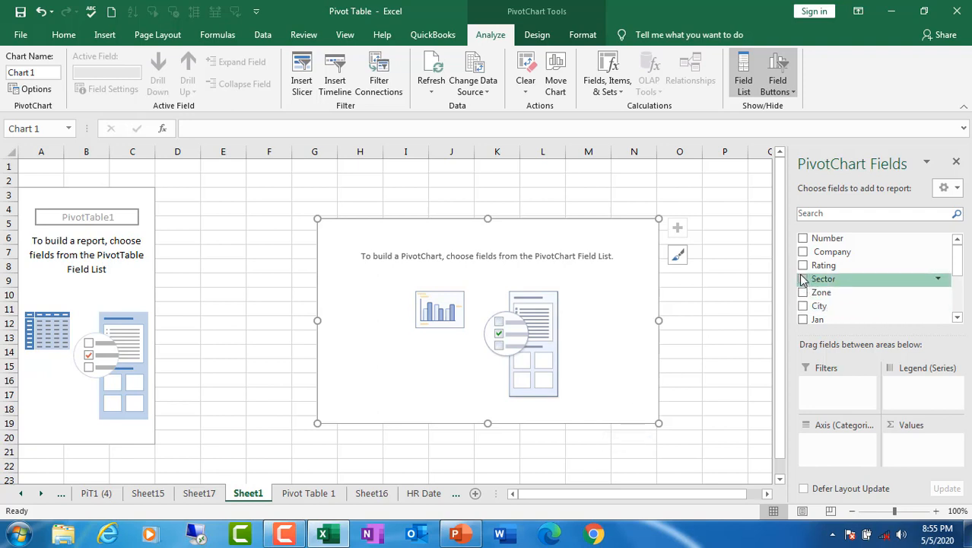
- Add Sector and then Zone as the axis categories of the new pivot chart
drag(804, 281, 831, 432)
drag(824, 448, 824, 450)
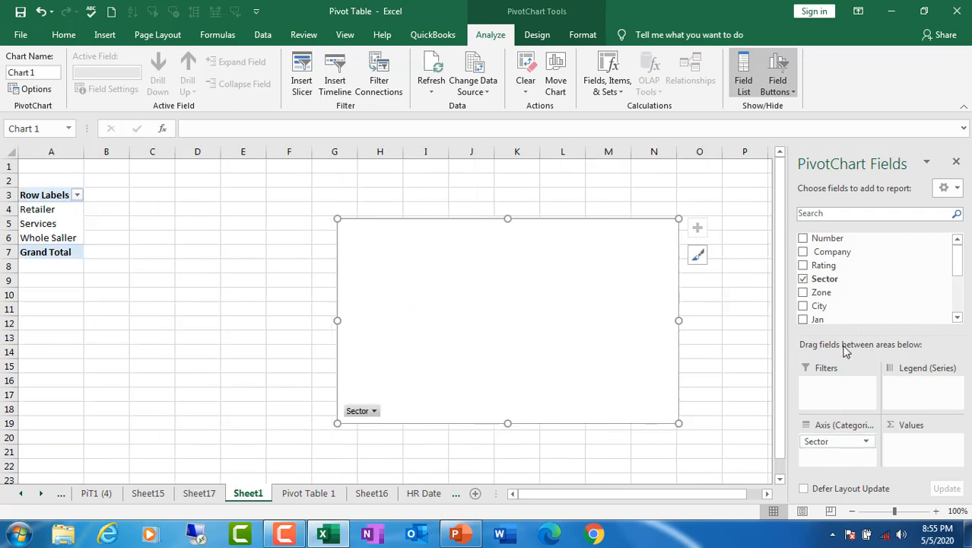
drag(807, 294, 819, 464)
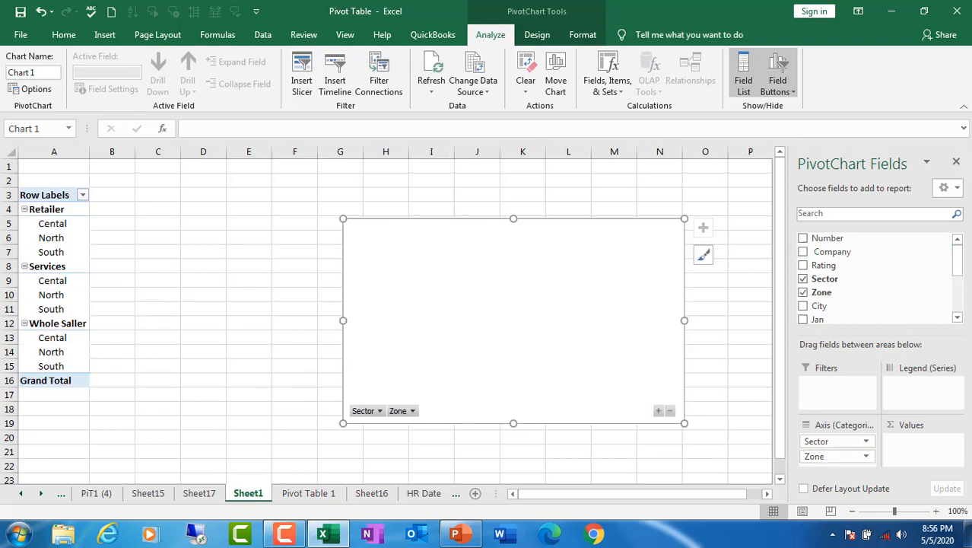
- Add the Jan and Feb fields as values of the pivot chart
click(960, 318)
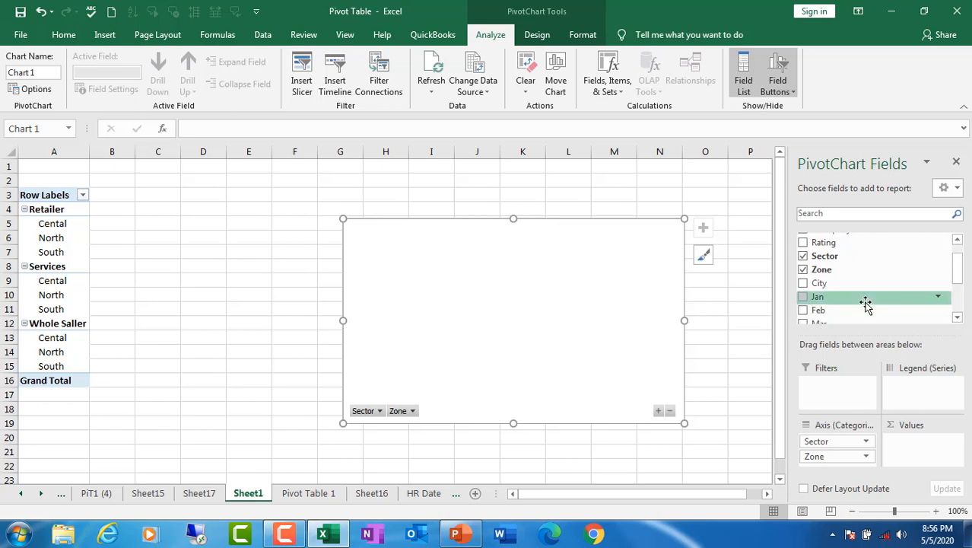
drag(803, 301, 901, 448)
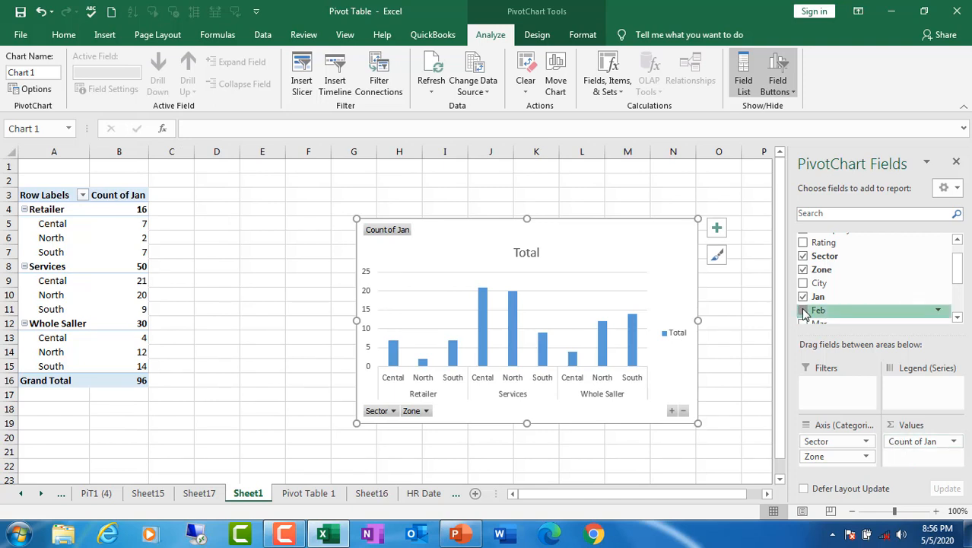
drag(807, 310, 899, 462)
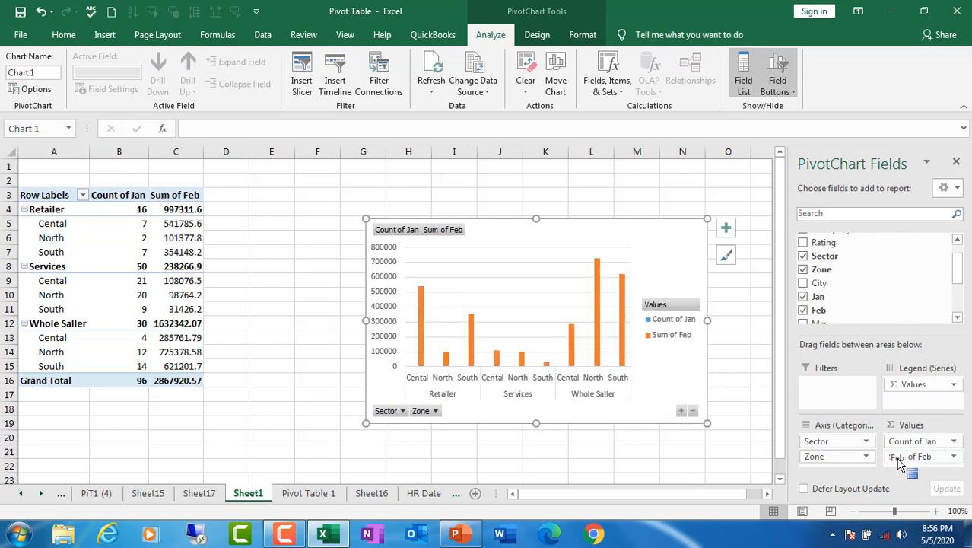
- Change the Jan value field's calculation from Count to Sum
click(956, 442)
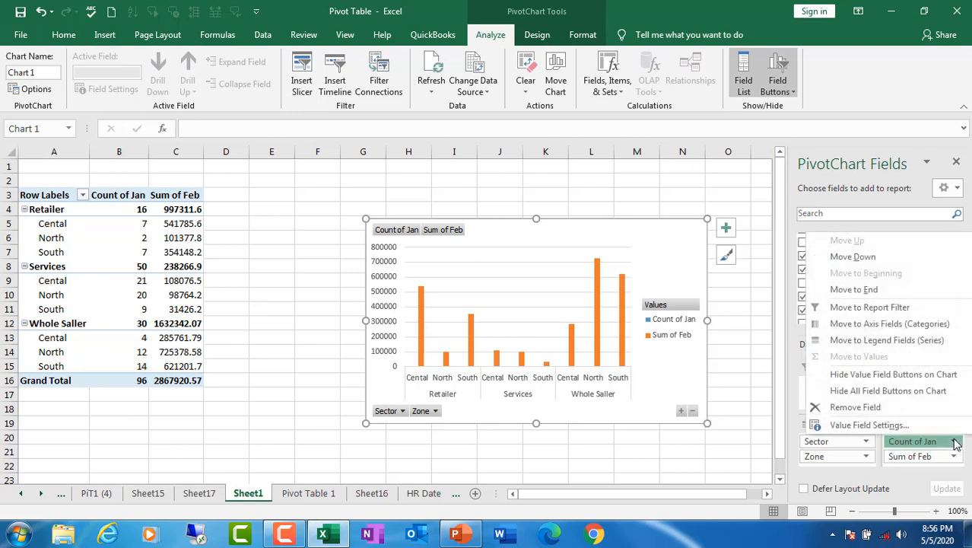
click(876, 426)
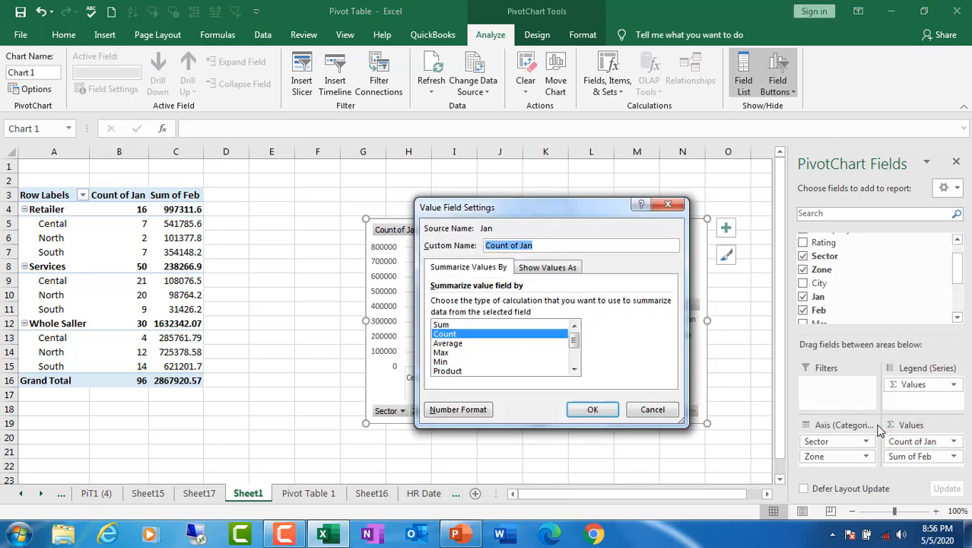
click(472, 324)
click(592, 410)
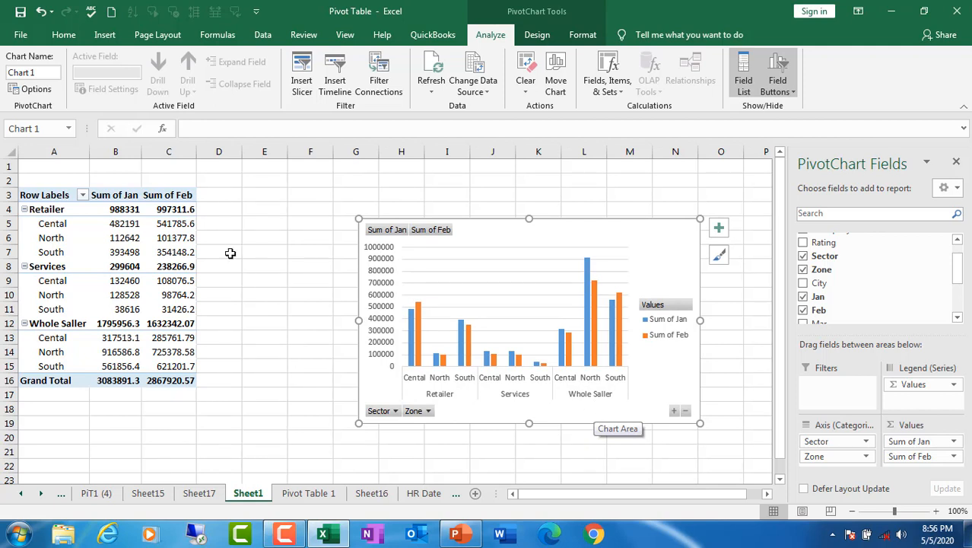
- Format the pivot table's Jan and Feb values with thousands separators and no decimals, and move the chart closer to the table
drag(108, 209, 186, 376)
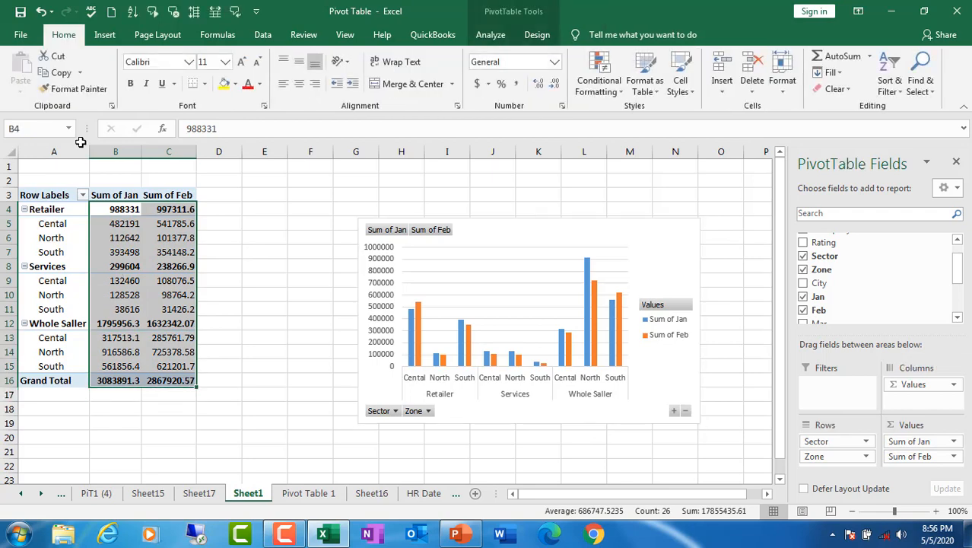
click(517, 84)
click(555, 84)
click(556, 84)
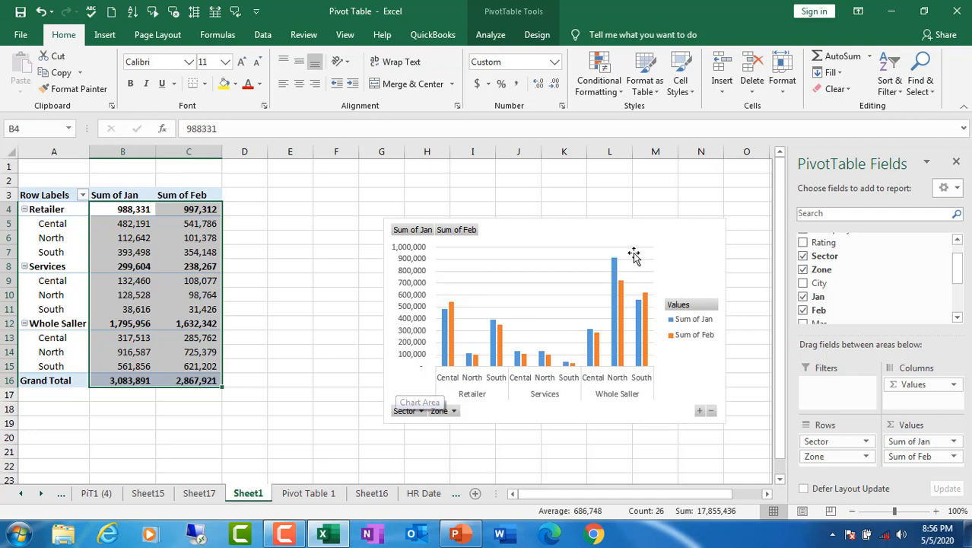
drag(641, 232, 555, 232)
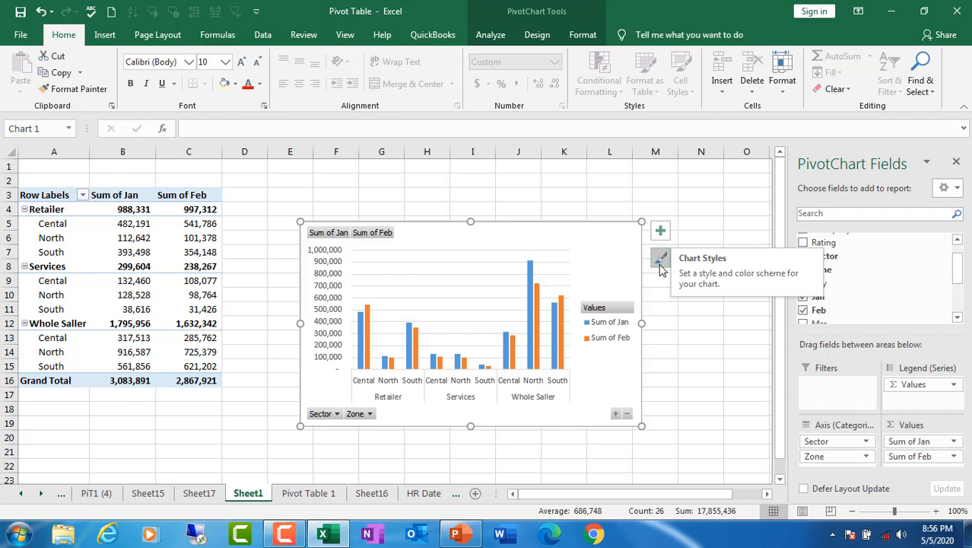
- Filter the pivot chart's Sector field to show only Retailer
click(336, 415)
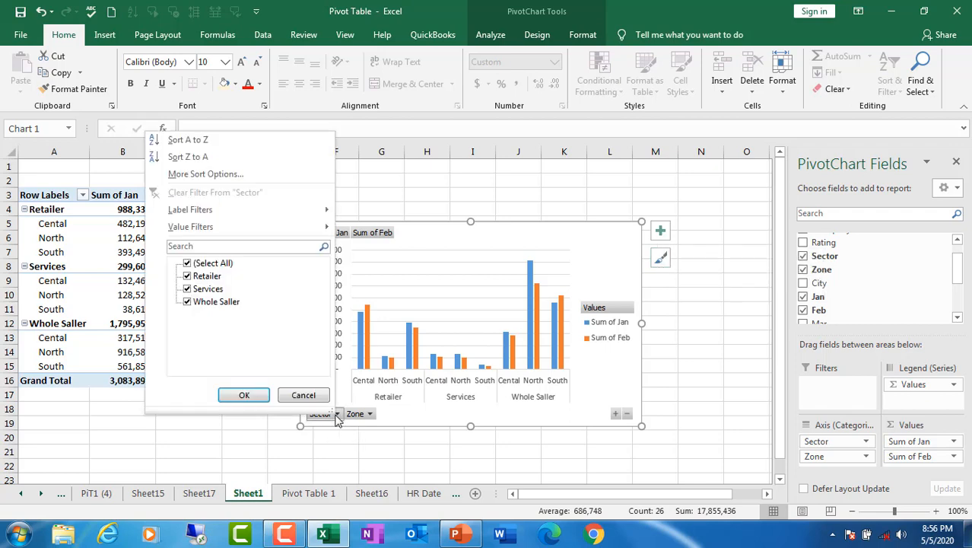
click(189, 265)
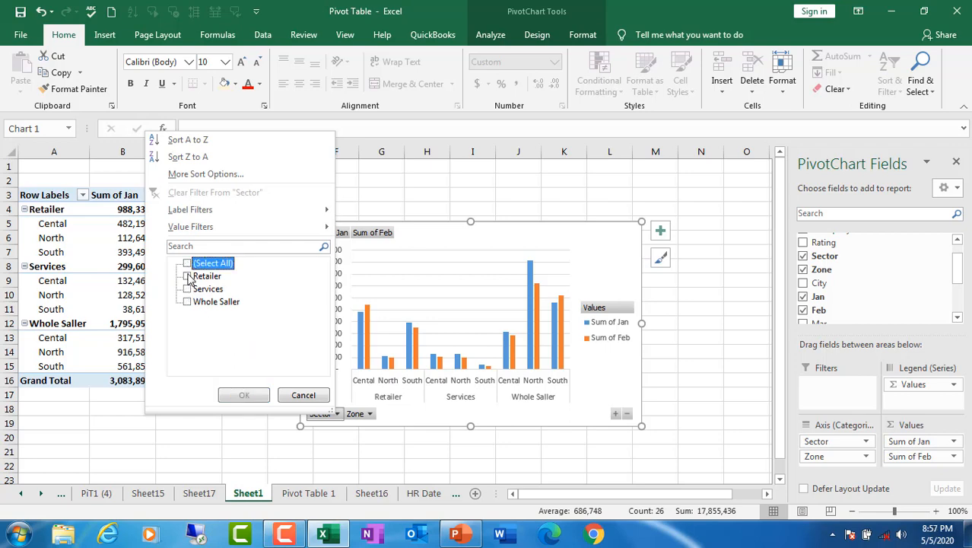
click(188, 277)
click(245, 394)
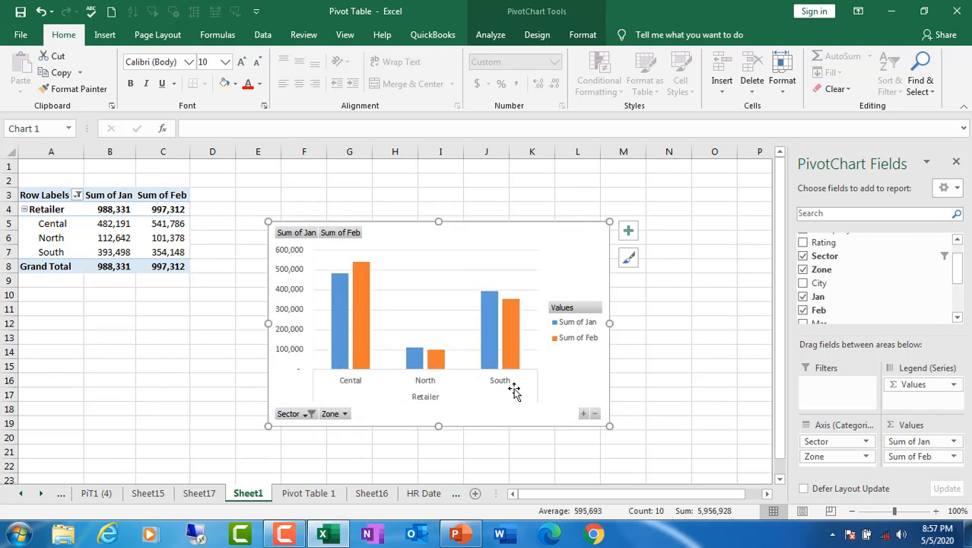
- Include Whole Saller alongside Retailer in the pivot chart's Sector filter
click(310, 414)
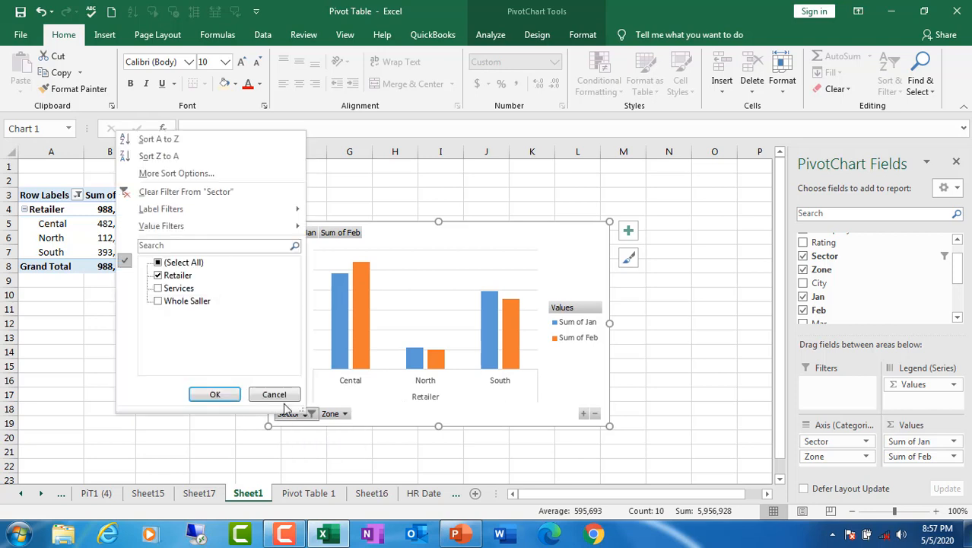
click(158, 302)
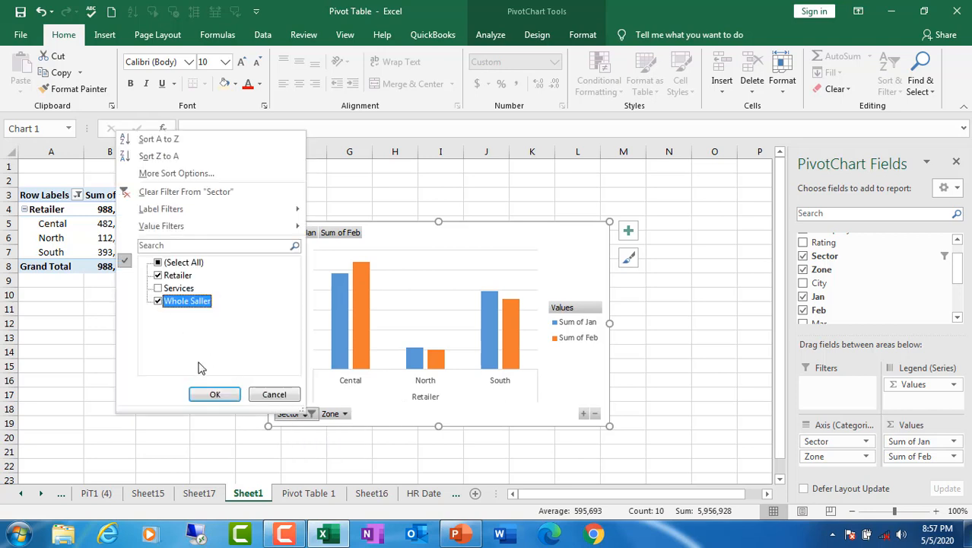
click(215, 394)
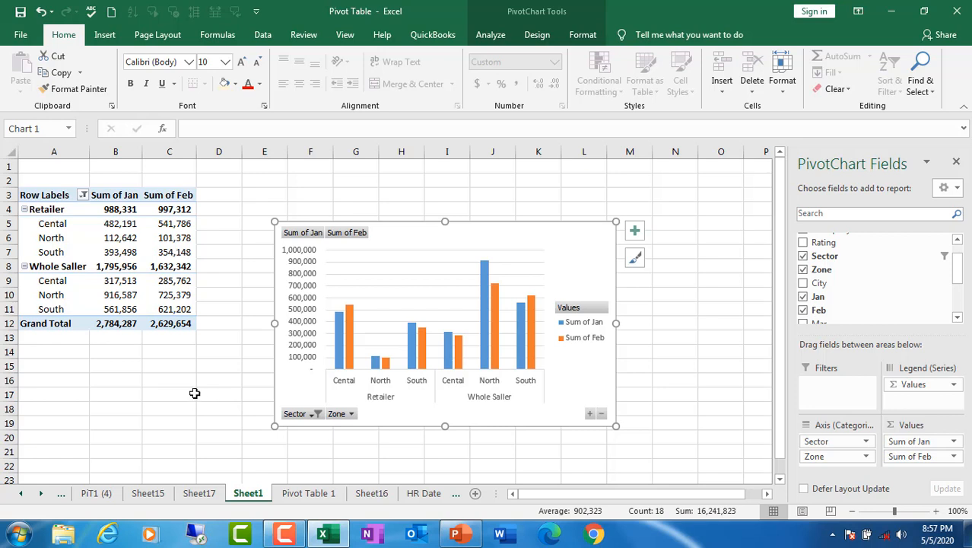
- Filter the pivot chart's Zone field to show only North
click(350, 414)
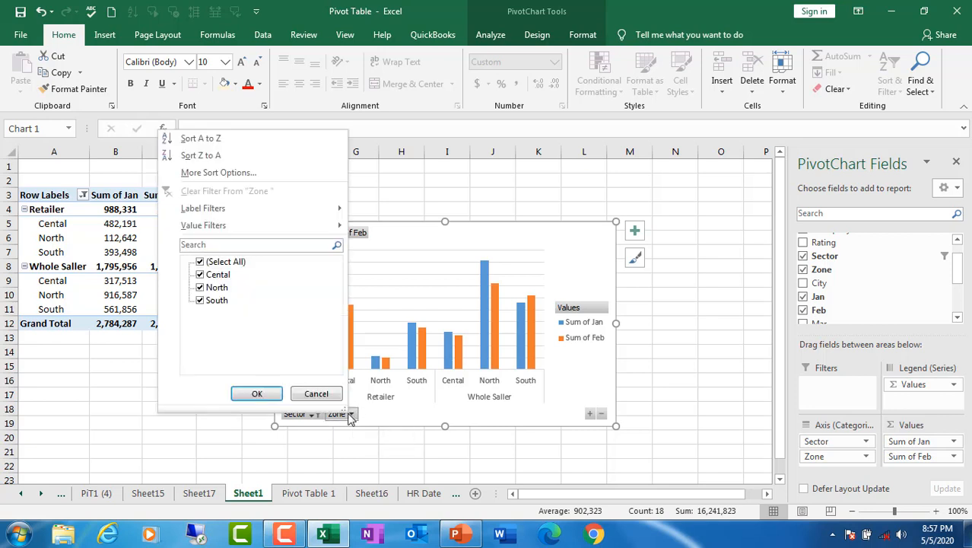
click(200, 262)
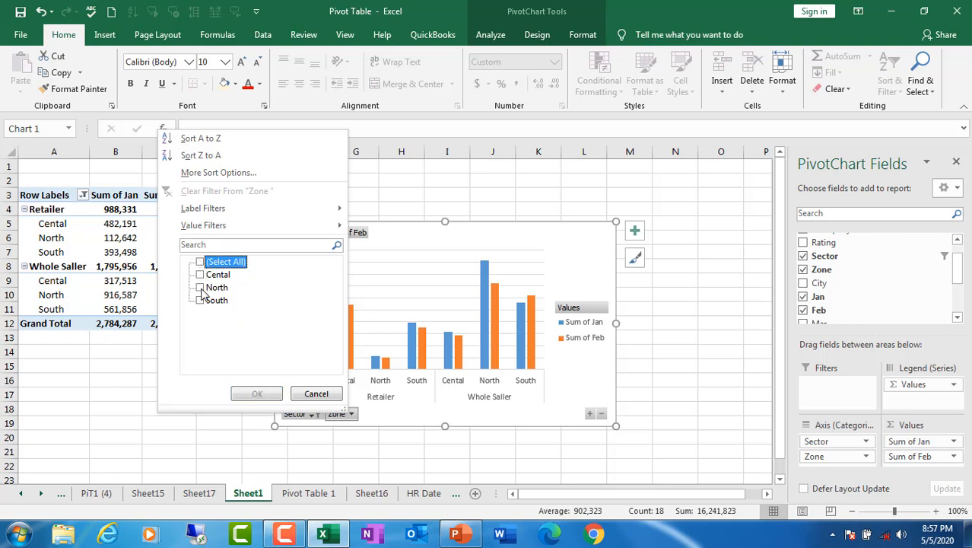
click(200, 288)
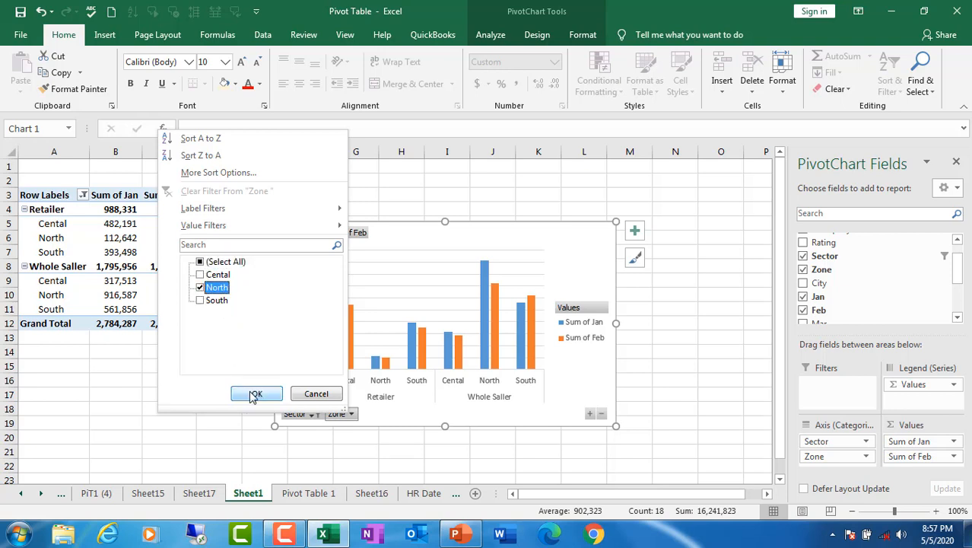
click(256, 395)
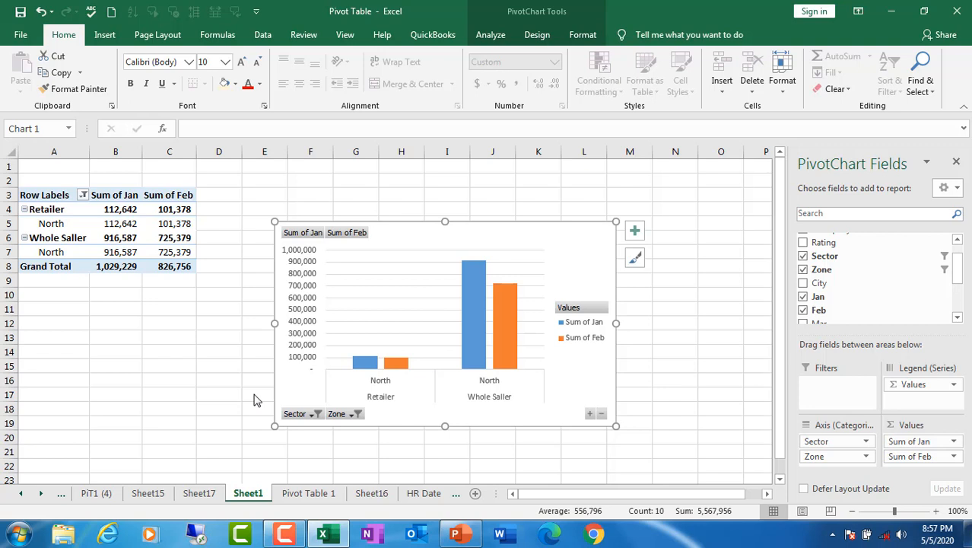
- Add Services to the pivot chart's Sector filter so all sectors are included
click(314, 416)
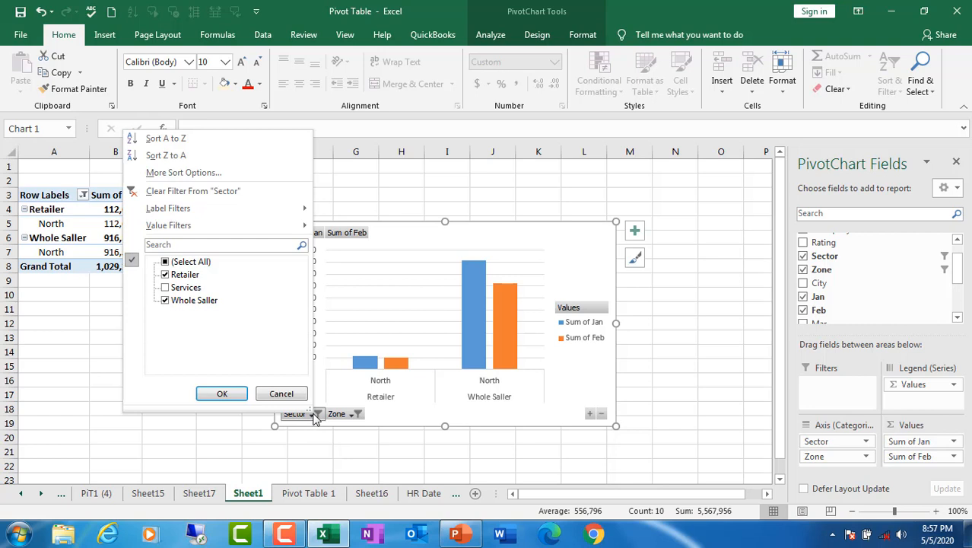
click(165, 288)
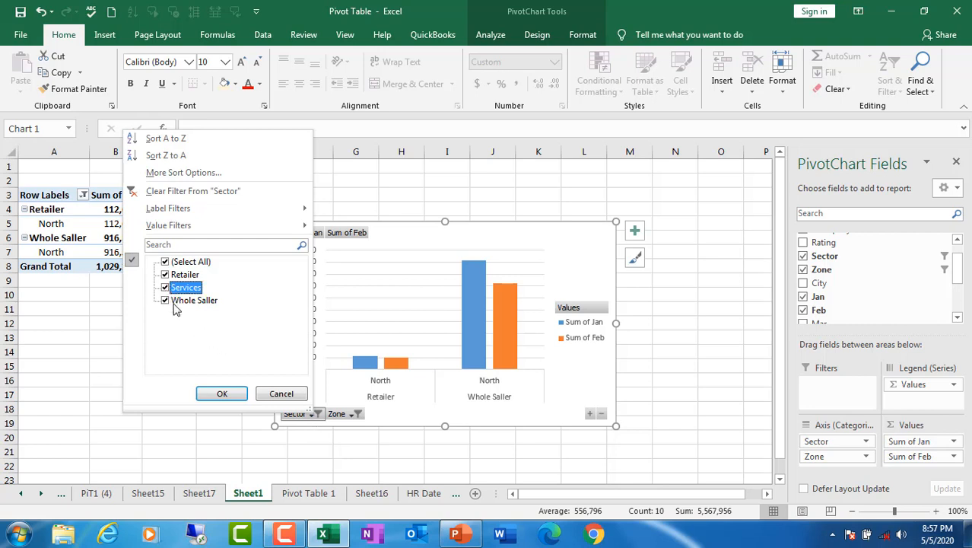
click(222, 395)
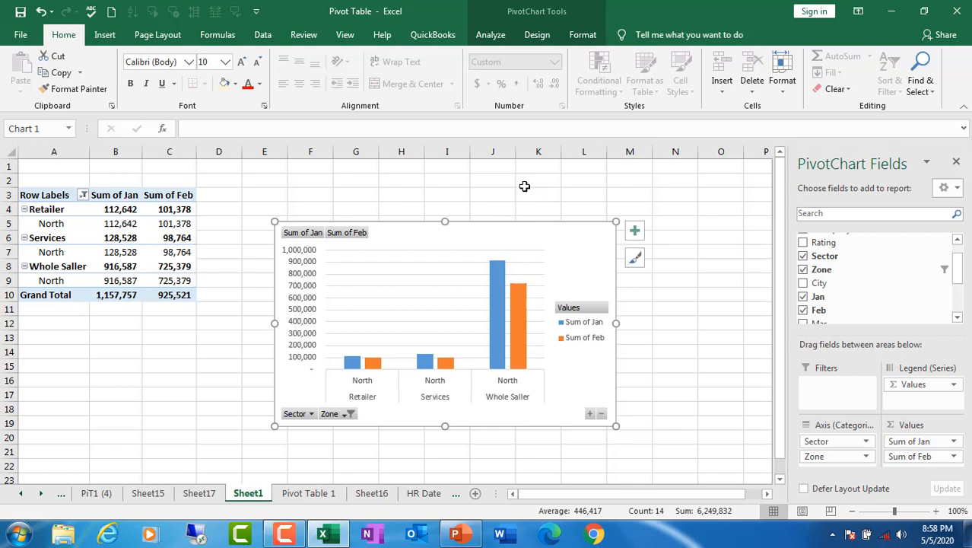
- Move the pivot chart to a new sheet named Chart3, and compare that sheet with the pivot table on Sheet1
click(491, 36)
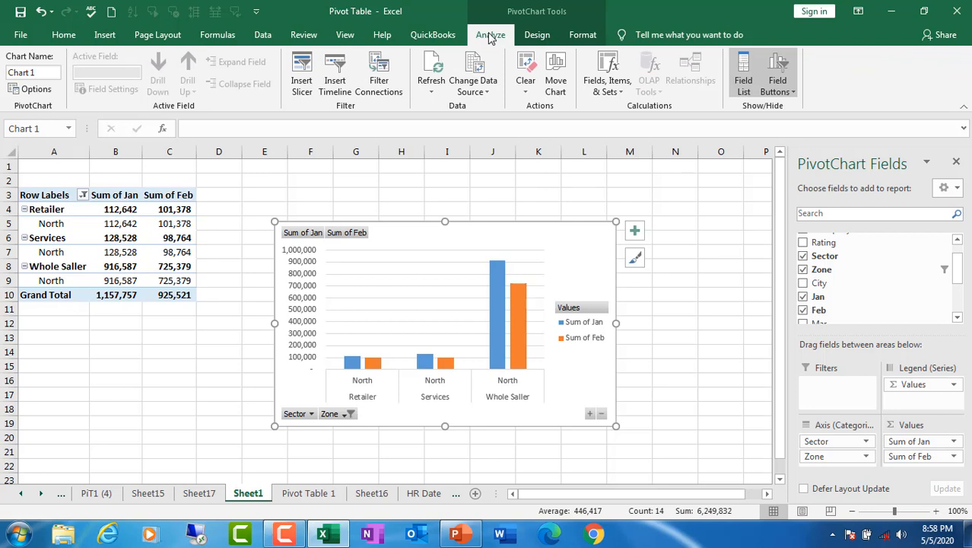
click(556, 84)
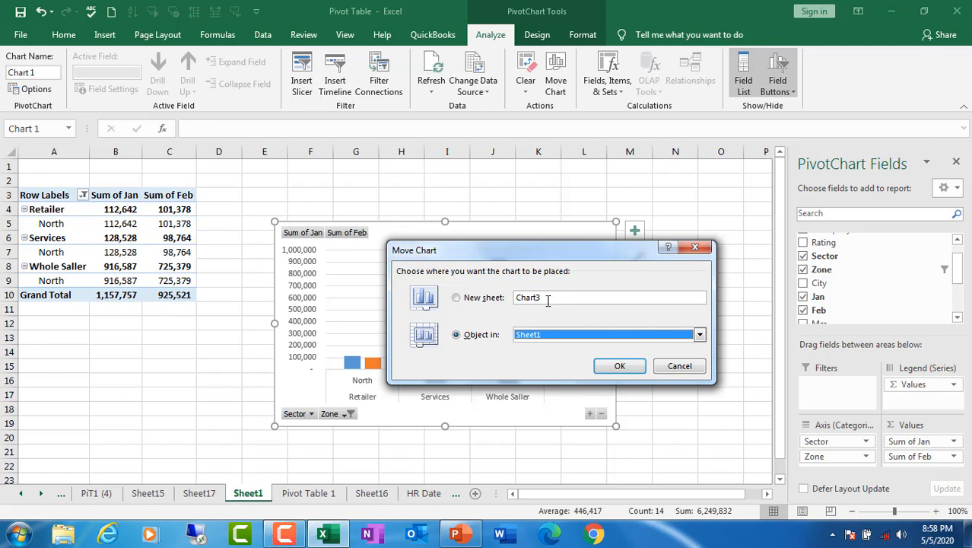
click(457, 298)
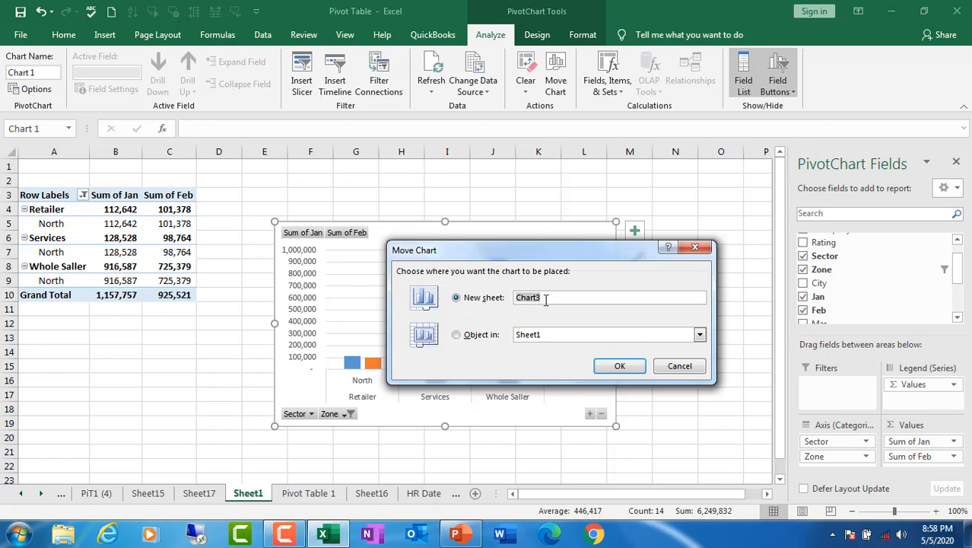
click(620, 367)
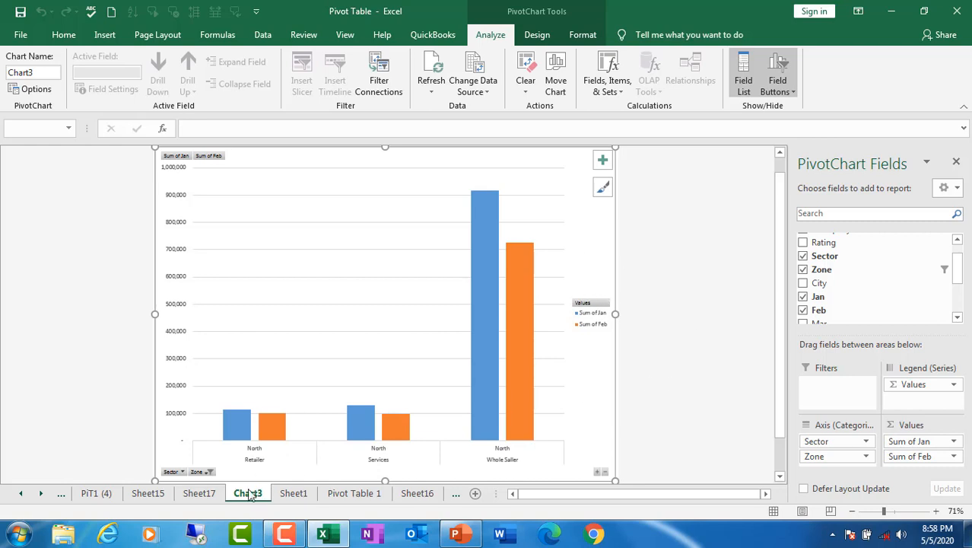
click(294, 493)
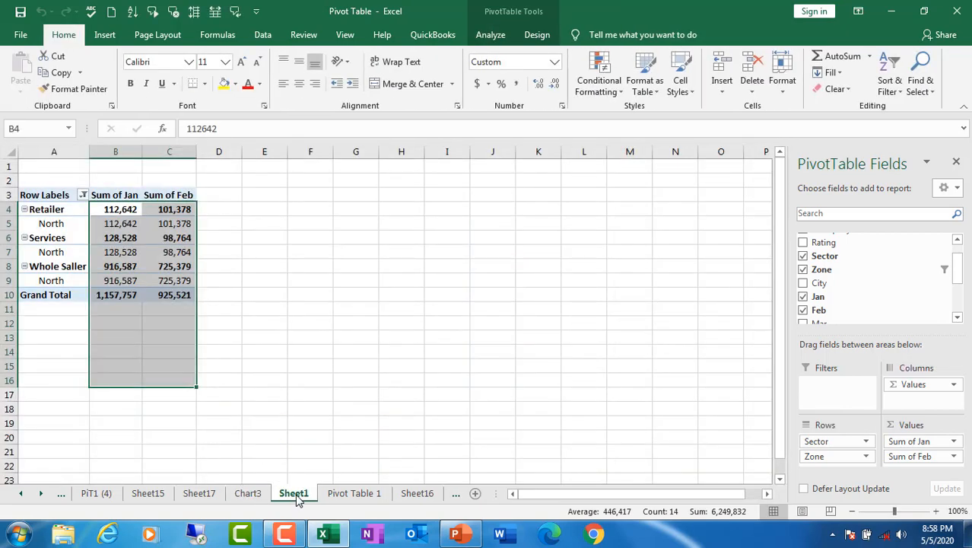
click(251, 494)
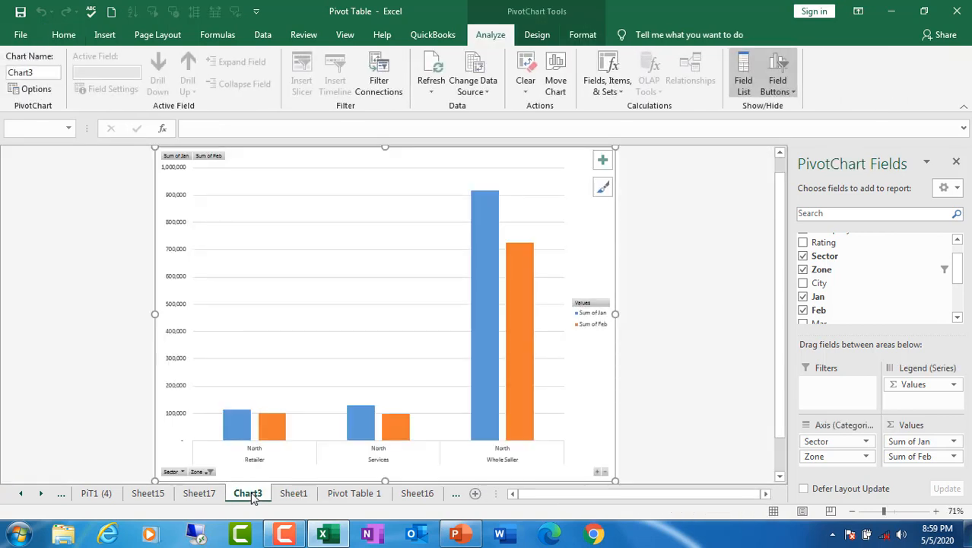